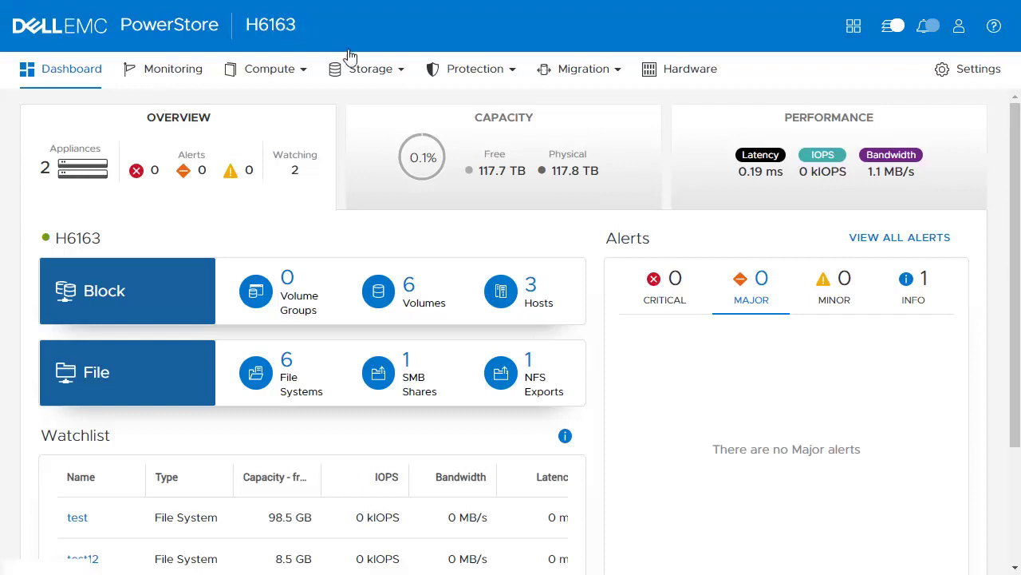
# Start creating a new storage volume named Vol-Demo with a size of 20 GB
pyautogui.moveTo(364, 87)
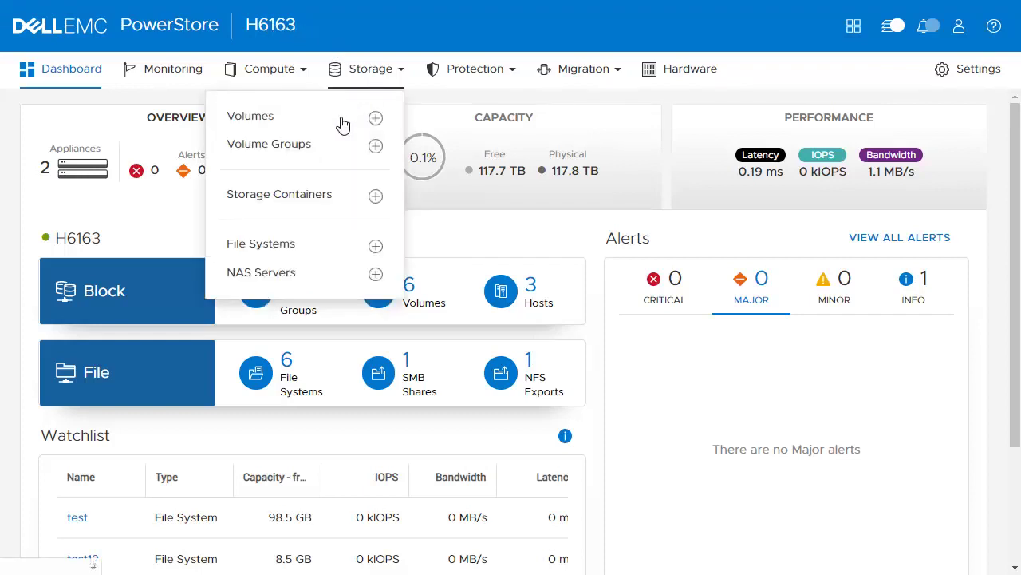
pyautogui.click(342, 120)
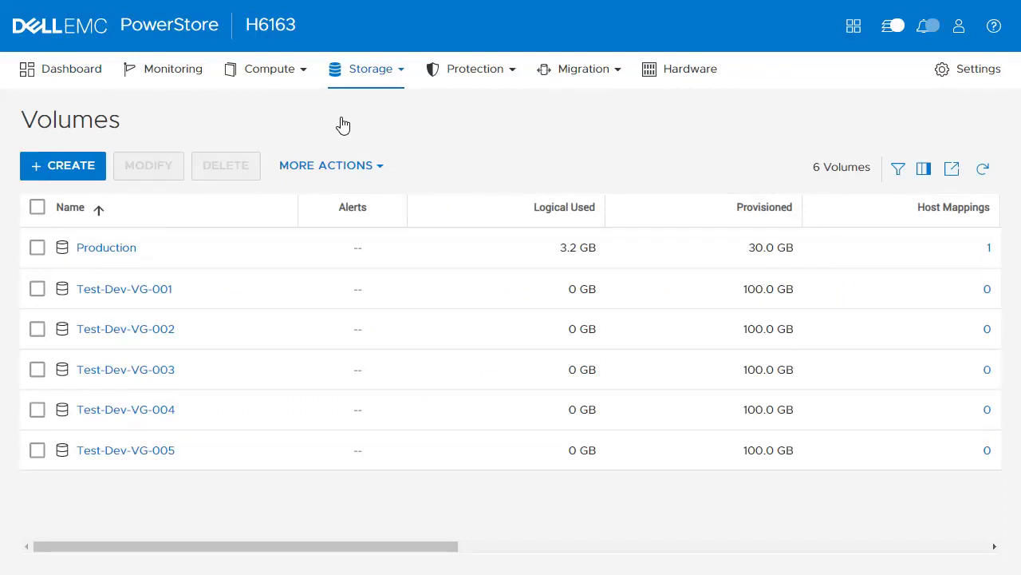
pyautogui.click(84, 172)
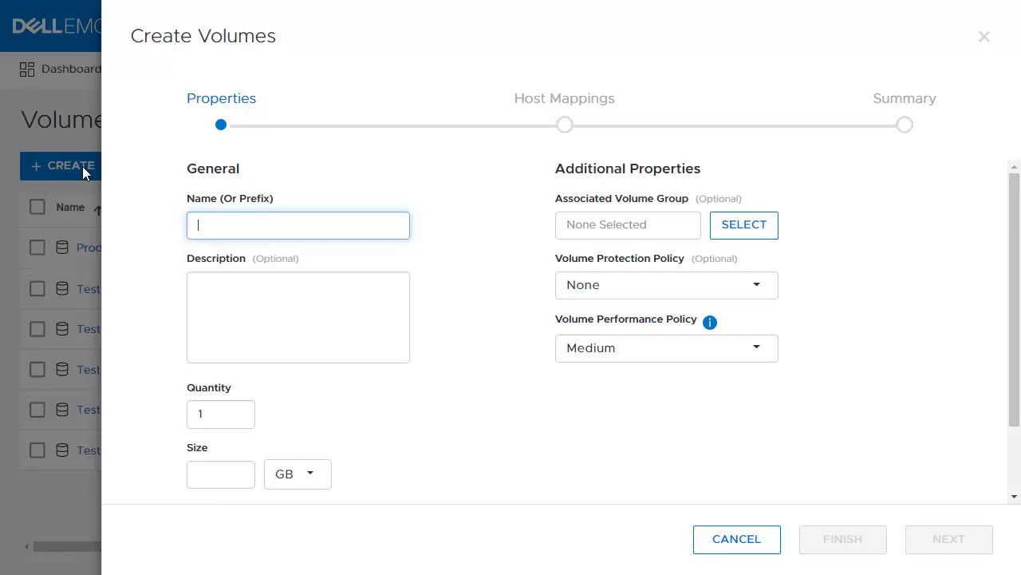
pyautogui.write('Vol-Demo')
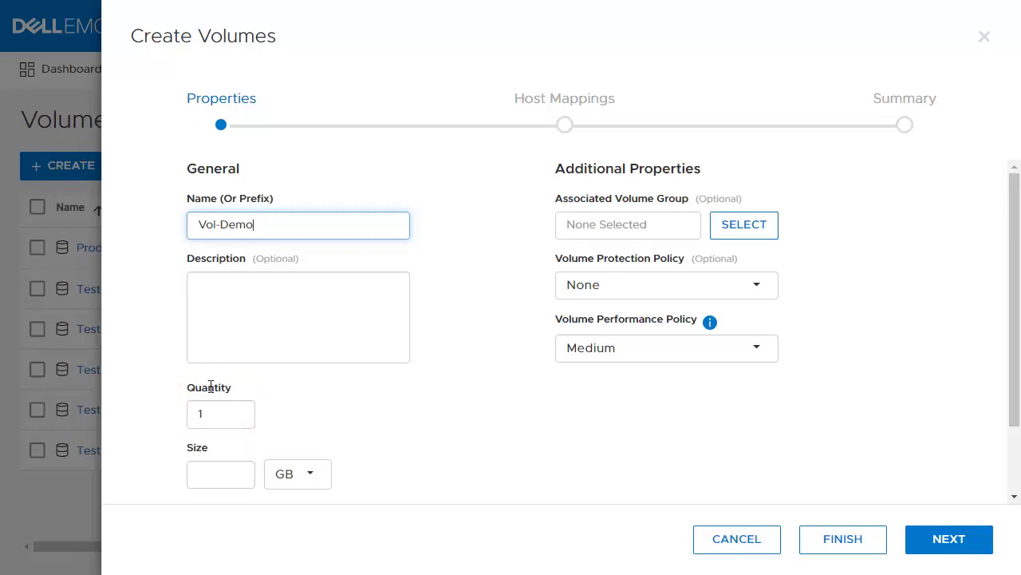
pyautogui.click(212, 471)
pyautogui.write('20')
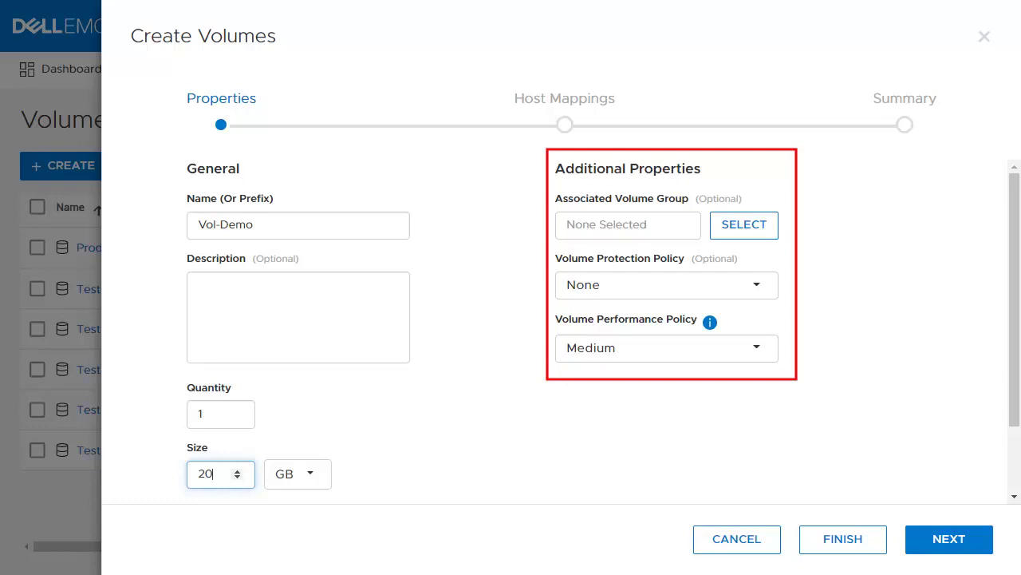
pyautogui.click(954, 540)
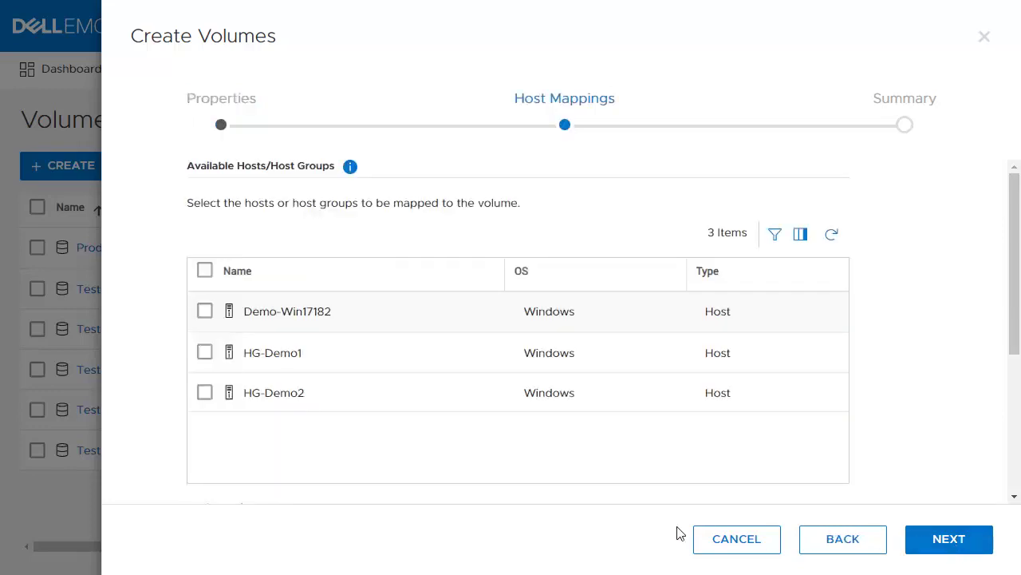
# Map the new volume to the host Demo-Win17182 and create it
pyautogui.click(204, 312)
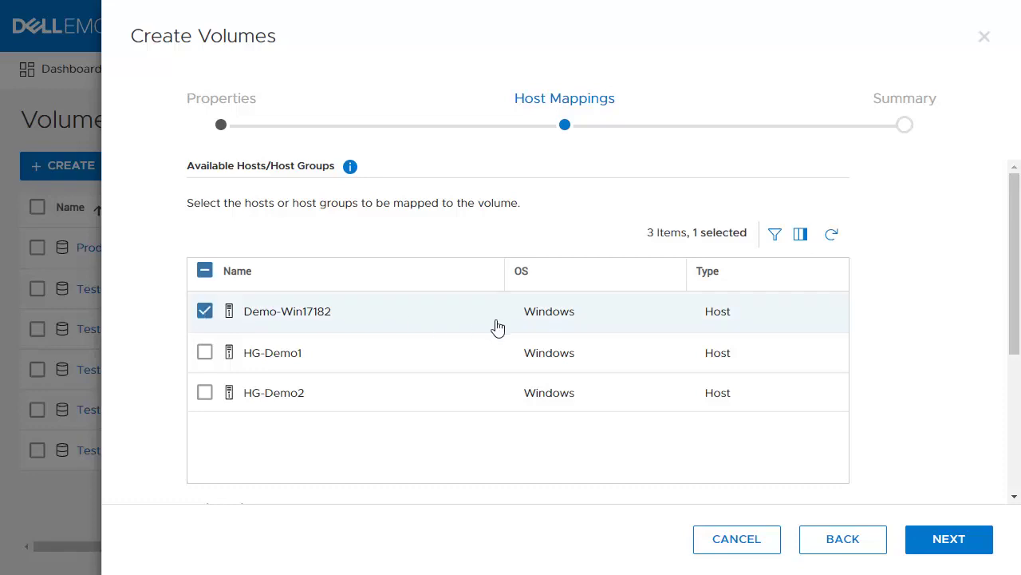
pyautogui.click(924, 553)
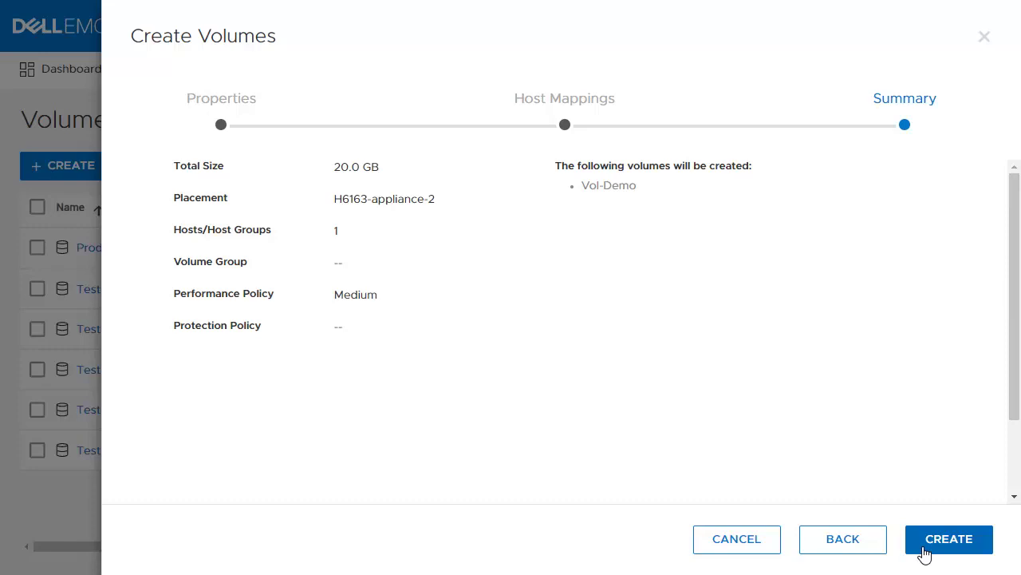
pyautogui.click(924, 554)
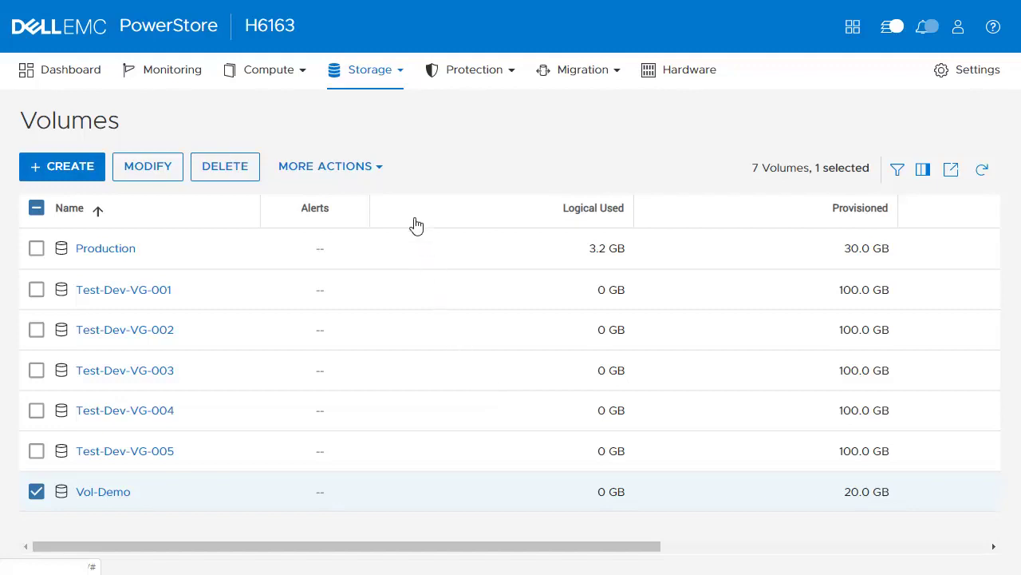
# Create a volume group named Demo-VG with no protection policy and write-order consistency applied
pyautogui.click(399, 74)
pyautogui.click(335, 156)
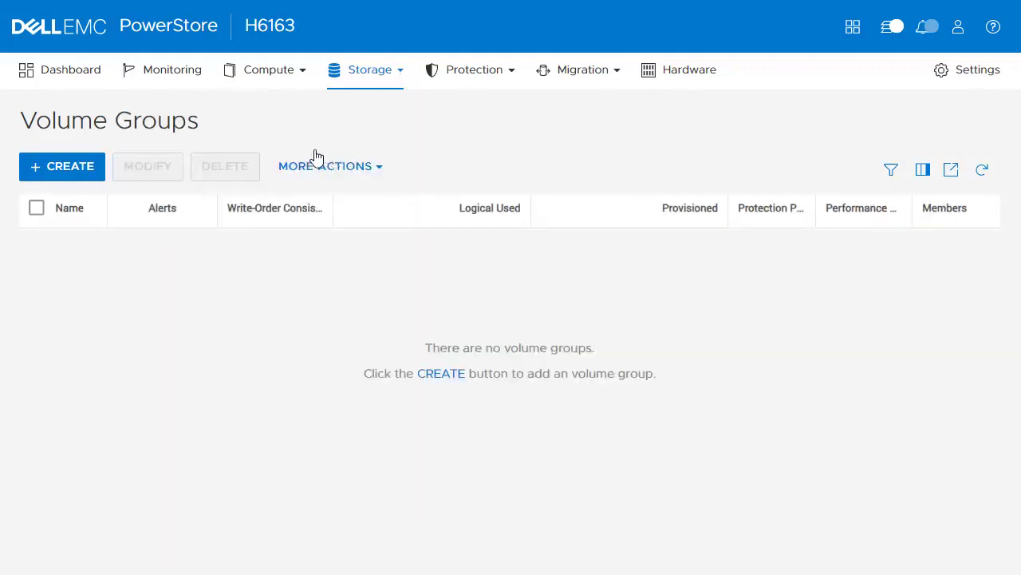
pyautogui.click(87, 169)
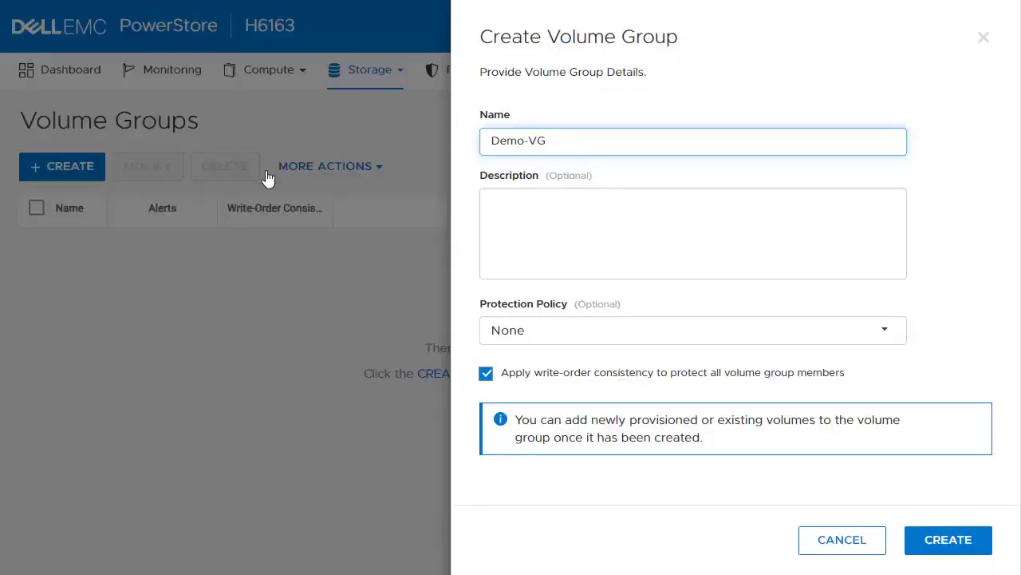
pyautogui.click(572, 332)
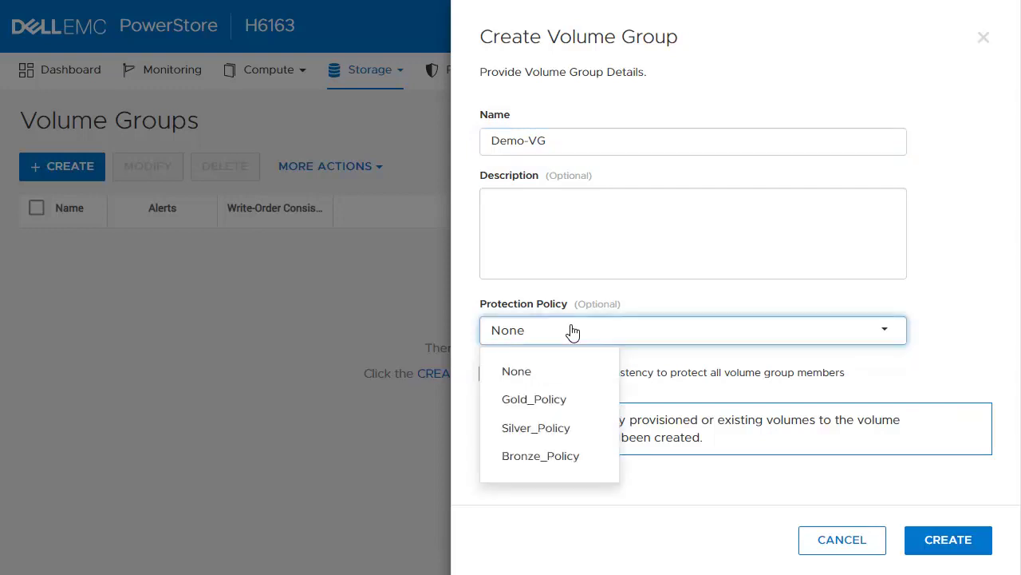
pyautogui.click(572, 332)
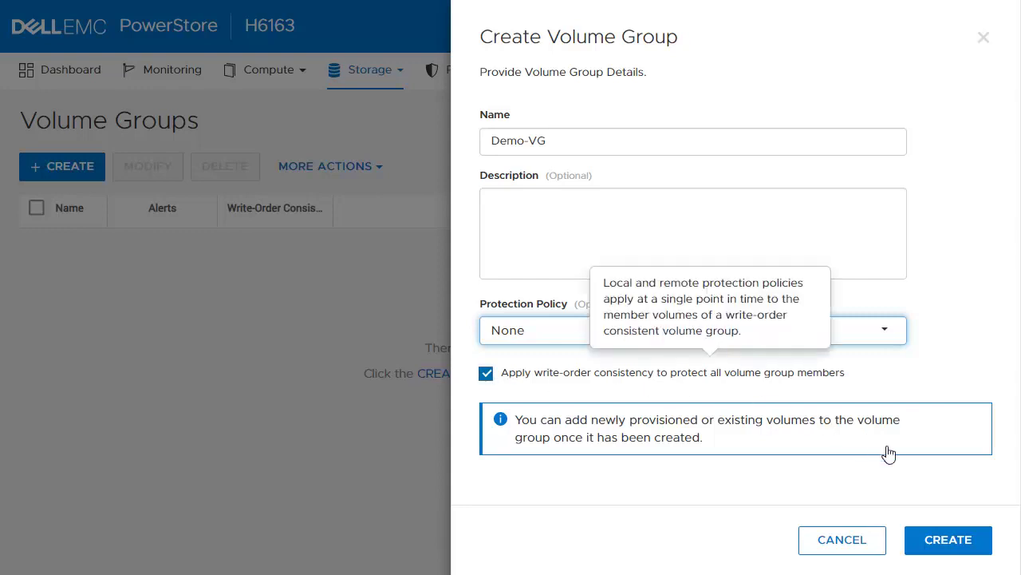
pyautogui.click(939, 542)
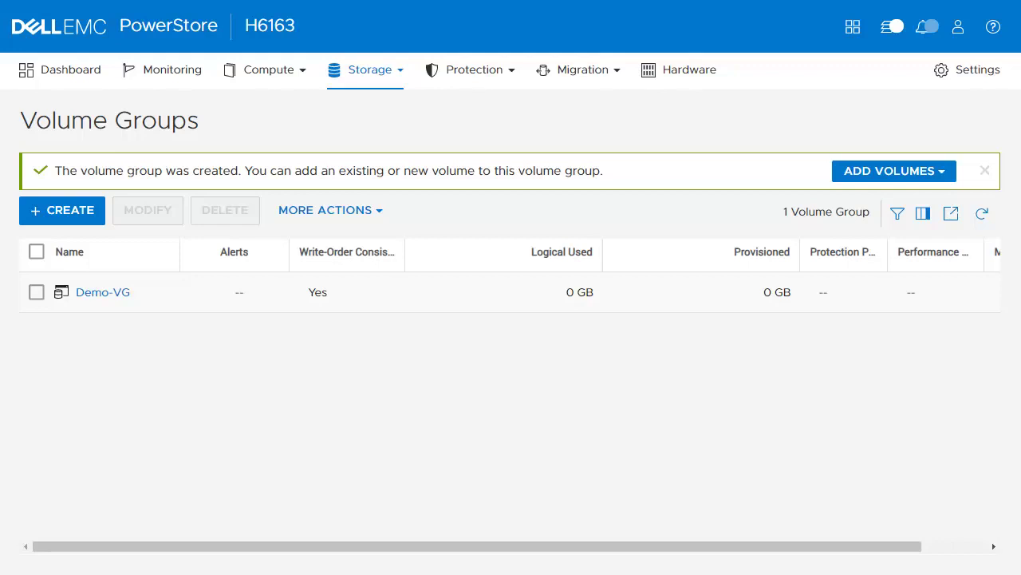
# Add the existing volumes Test-Dev-VG-001, Test-Dev-VG-002 and Test-Dev-VG-003 as members of the Demo-VG volume group
pyautogui.click(36, 293)
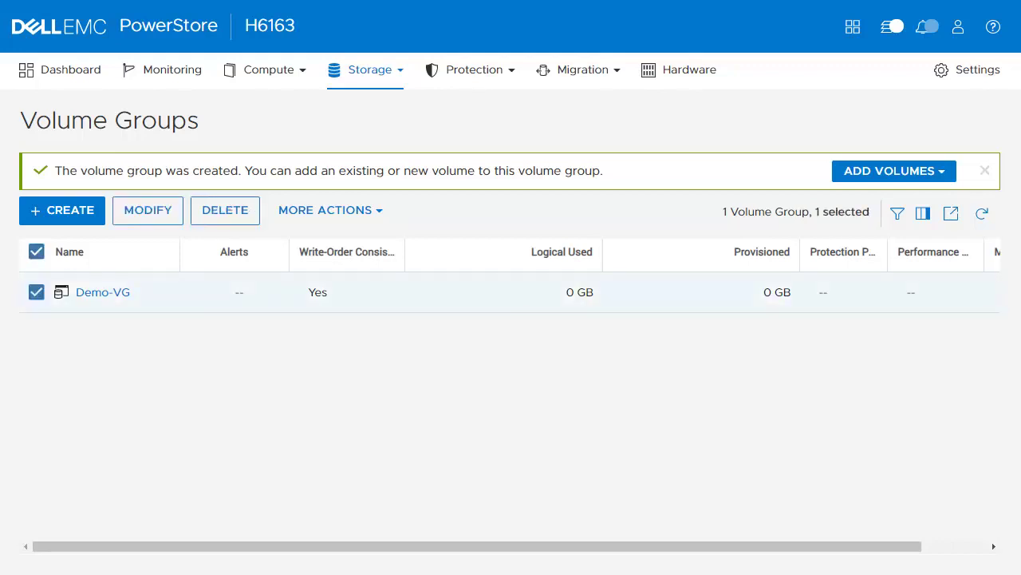
pyautogui.click(103, 292)
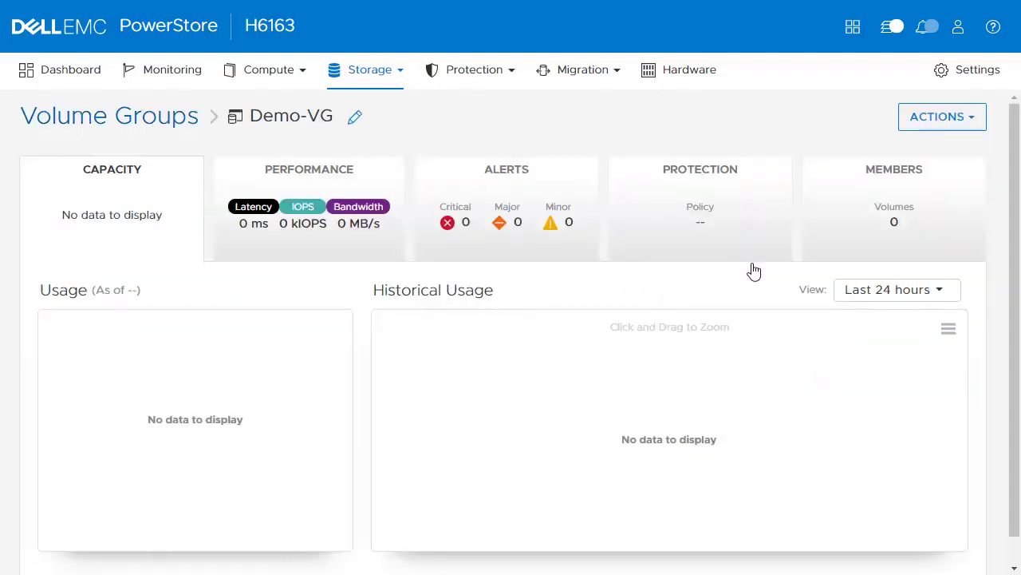
pyautogui.click(859, 220)
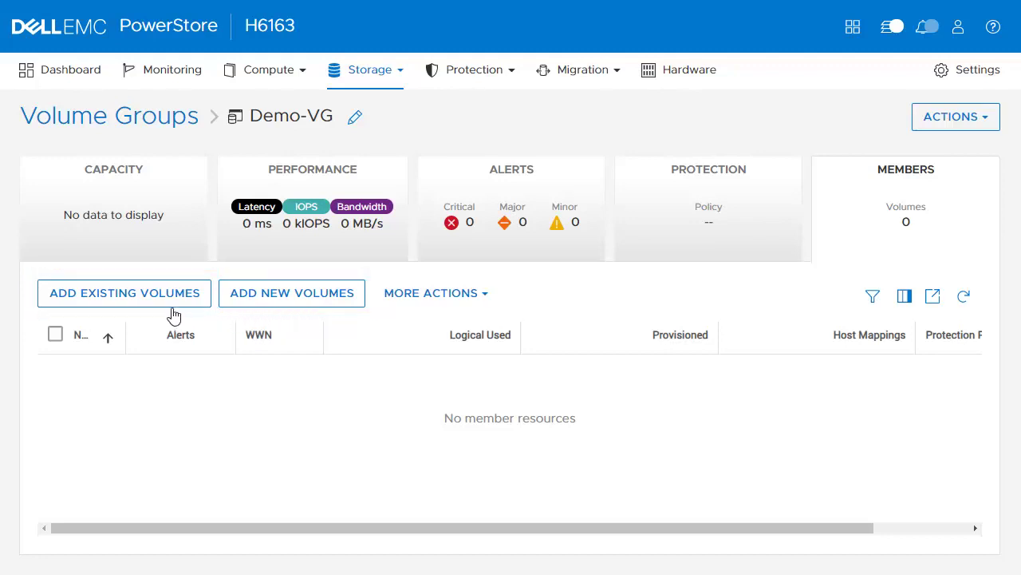
pyautogui.click(132, 305)
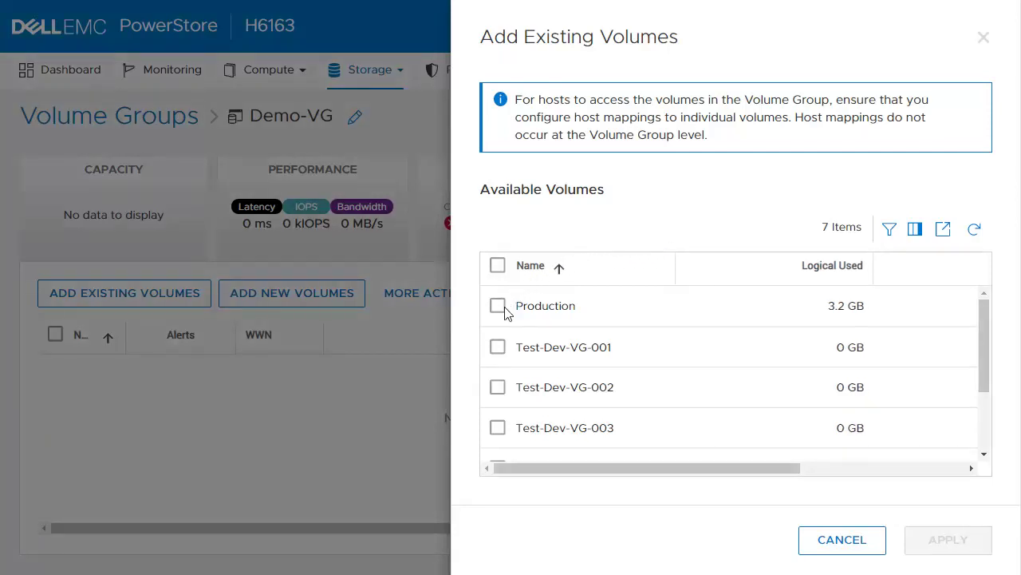
pyautogui.click(497, 348)
pyautogui.click(497, 387)
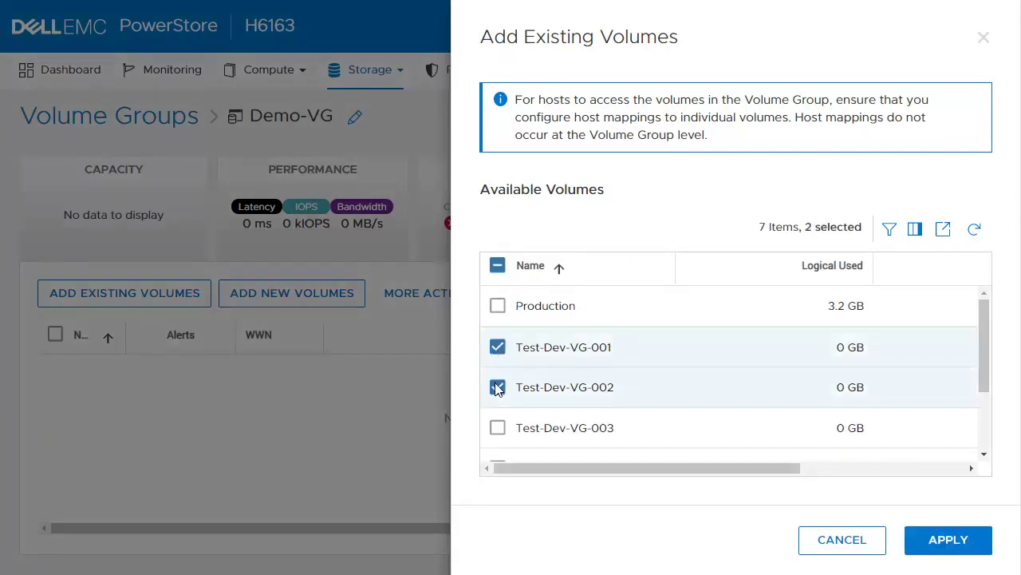
pyautogui.click(498, 427)
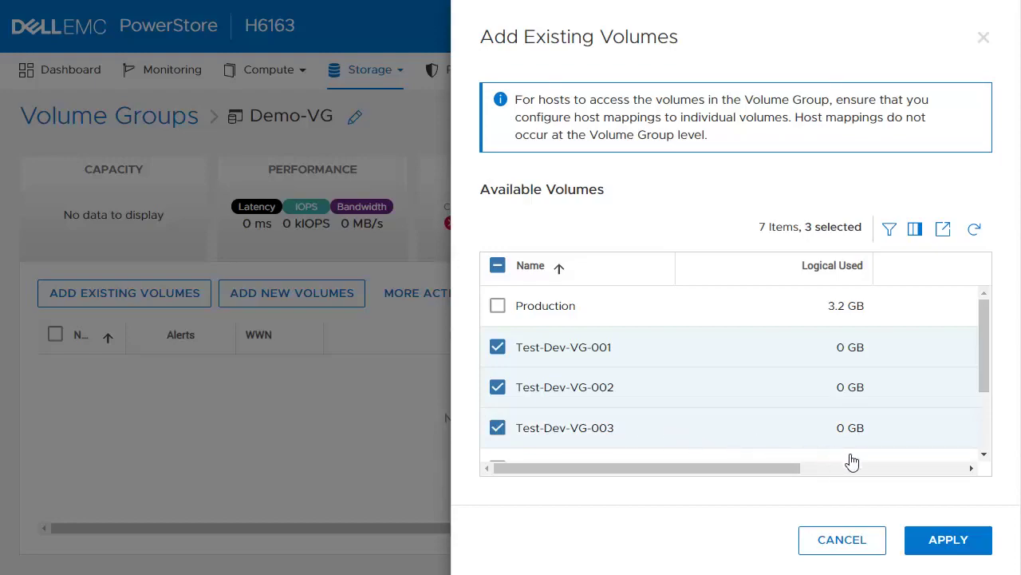
pyautogui.click(960, 539)
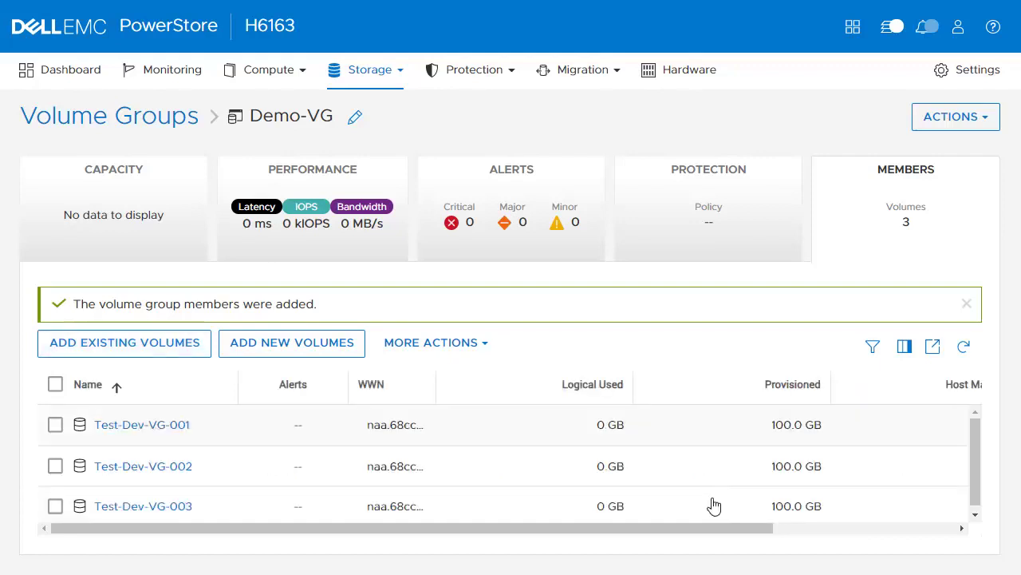
# Map all three member volumes of Demo-VG to the host Demo-Win1782
pyautogui.click(56, 385)
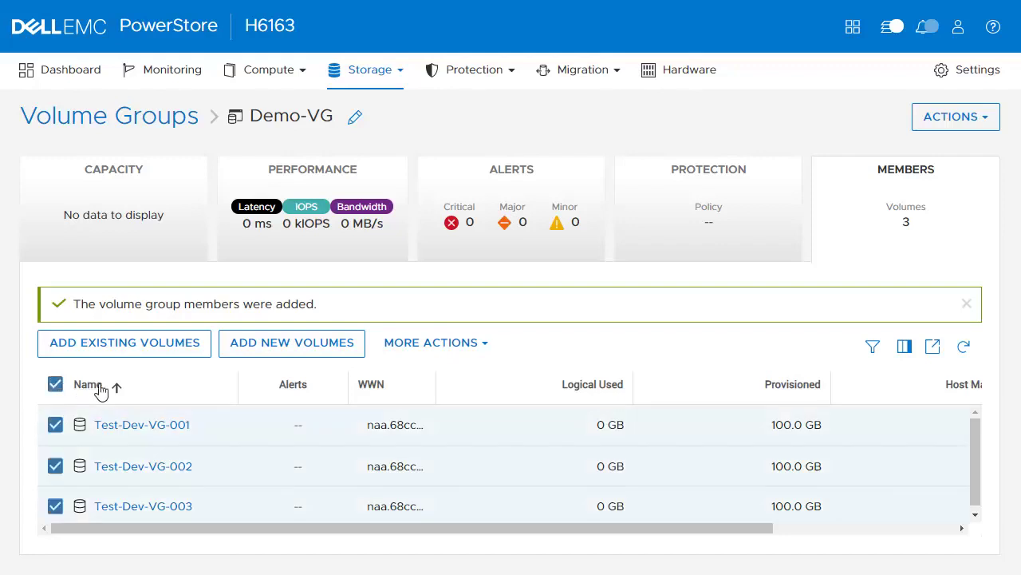
pyautogui.click(435, 348)
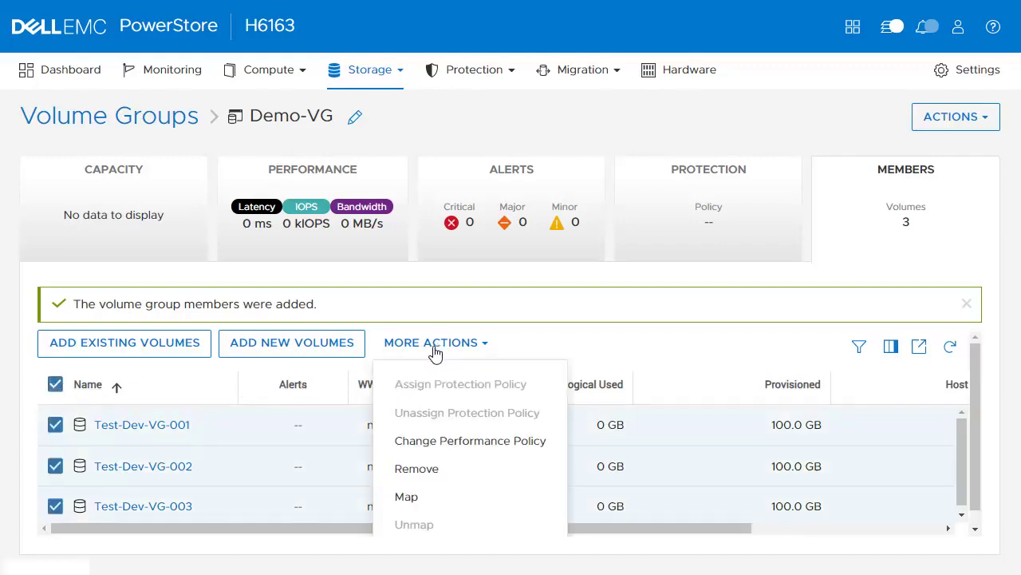
pyautogui.click(407, 497)
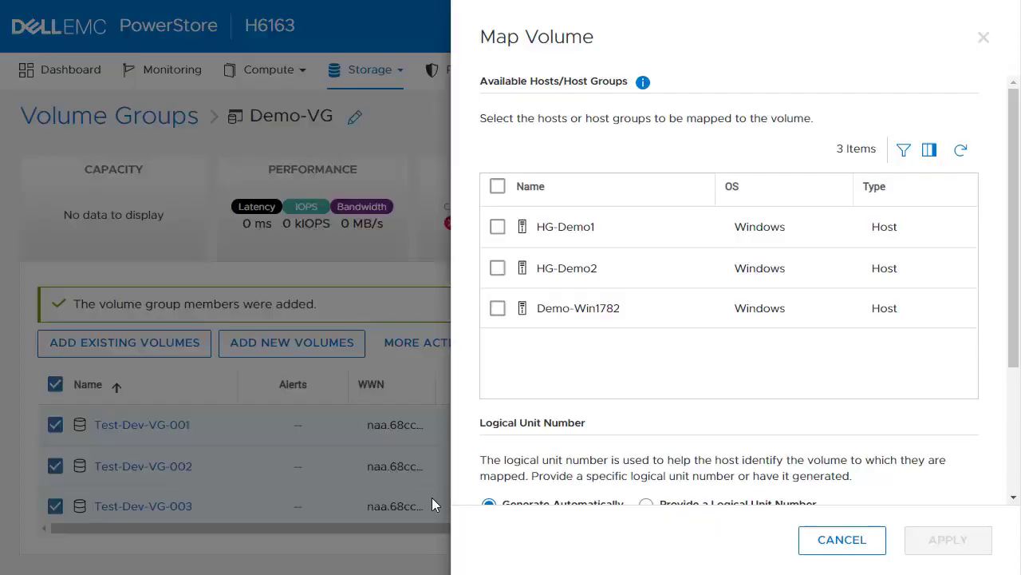
pyautogui.click(497, 308)
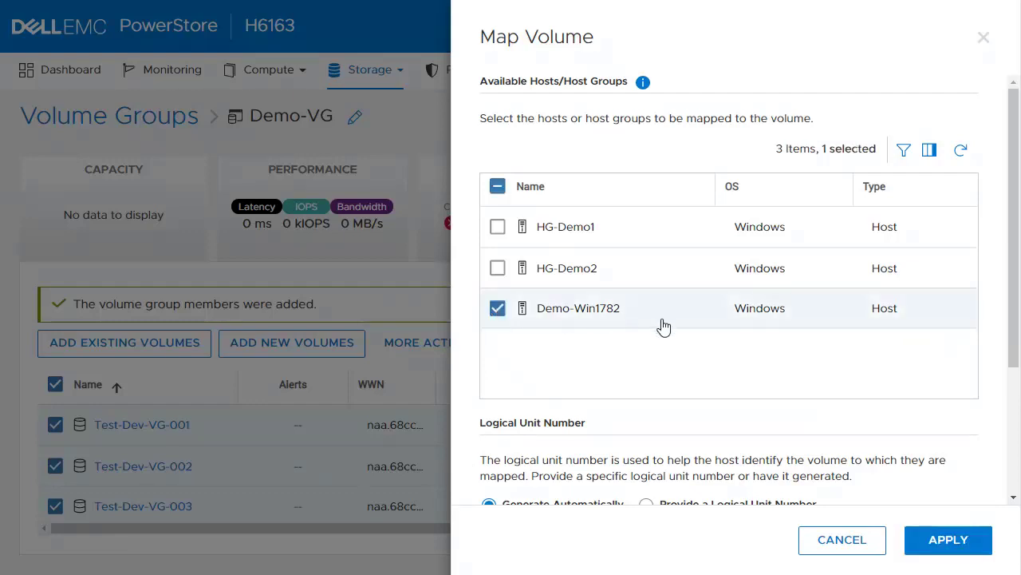
pyautogui.click(948, 539)
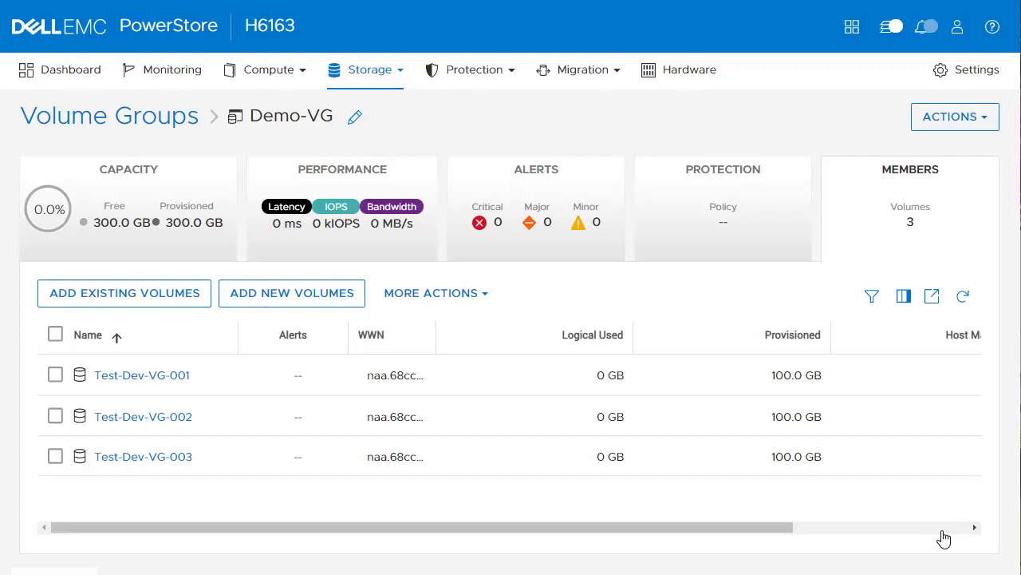
# Start adding a new host with the friendly name Demo-Host and the Windows operating system
pyautogui.click(272, 78)
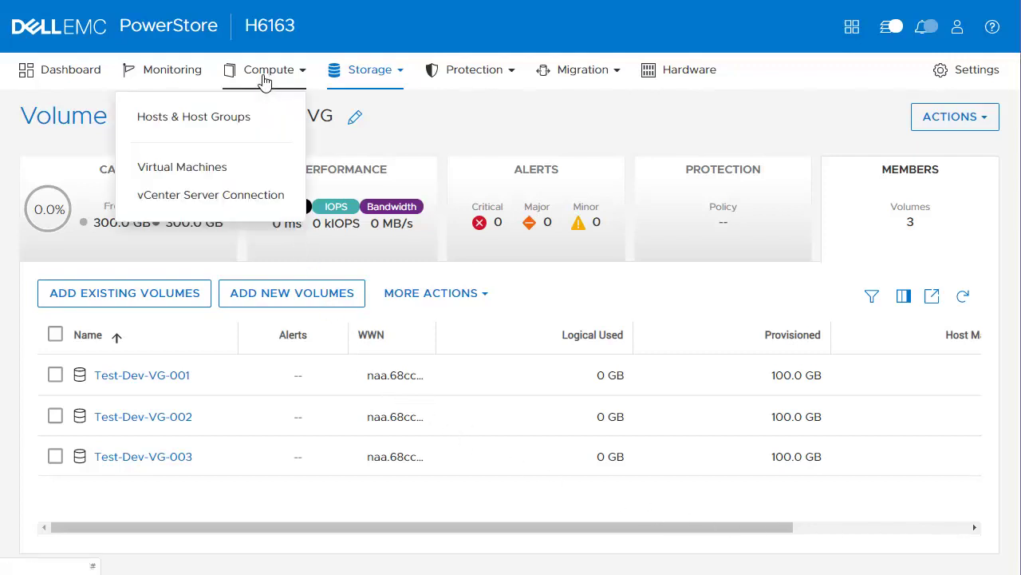
pyautogui.click(224, 121)
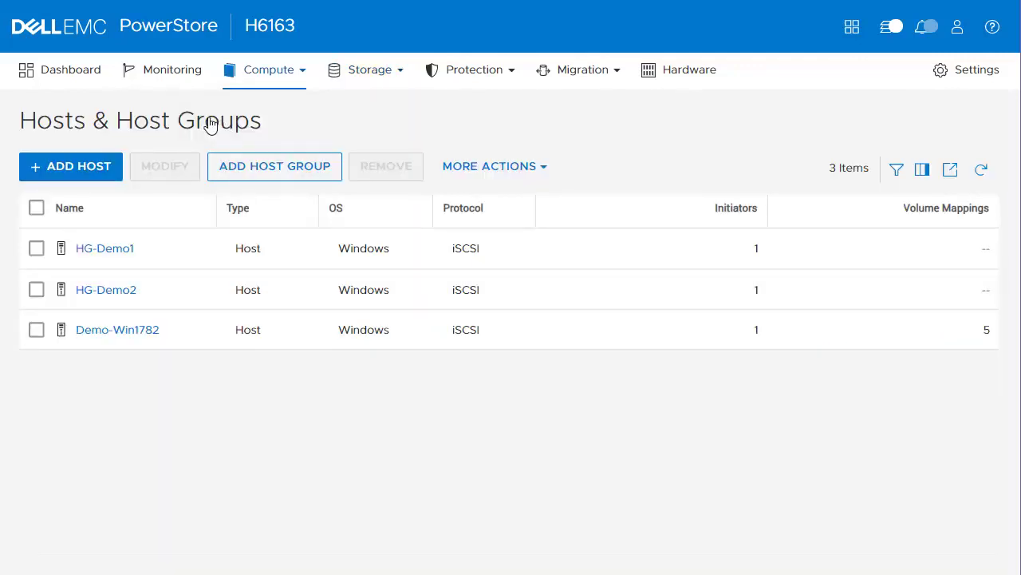
pyautogui.click(86, 177)
pyautogui.write('Demo-Host')
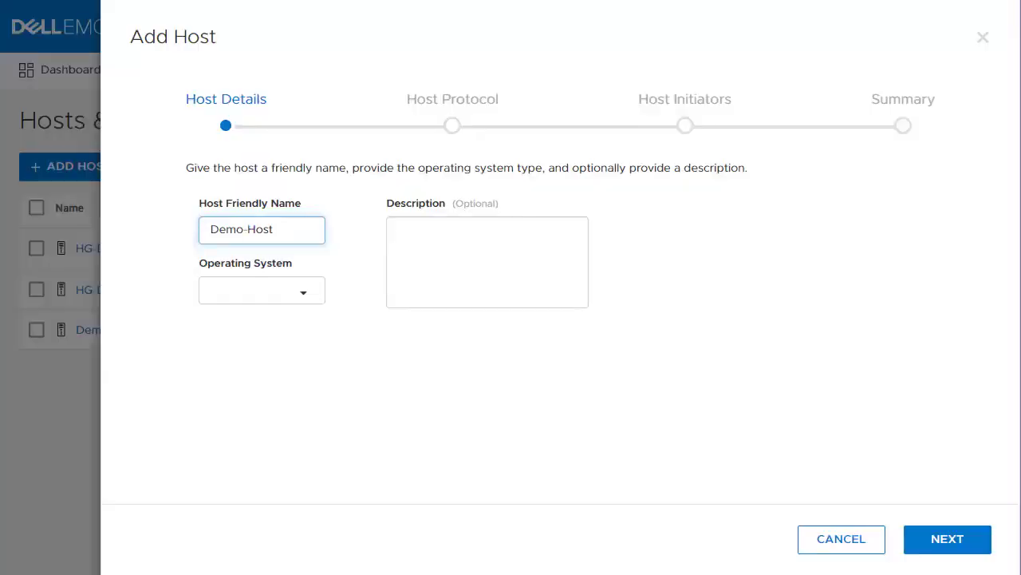
pyautogui.press('Tab')
pyautogui.press('space')
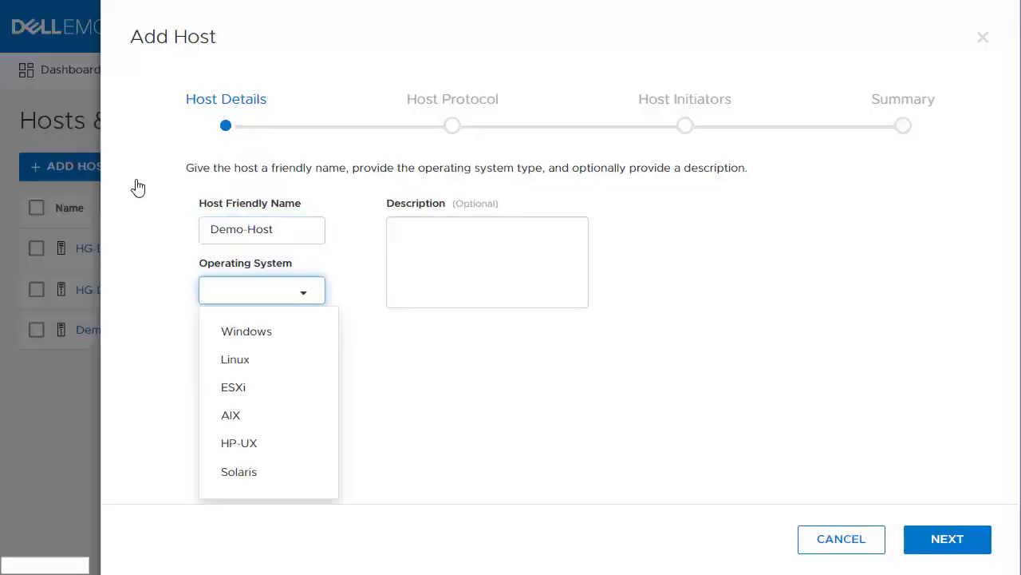
pyautogui.click(253, 332)
pyautogui.click(921, 543)
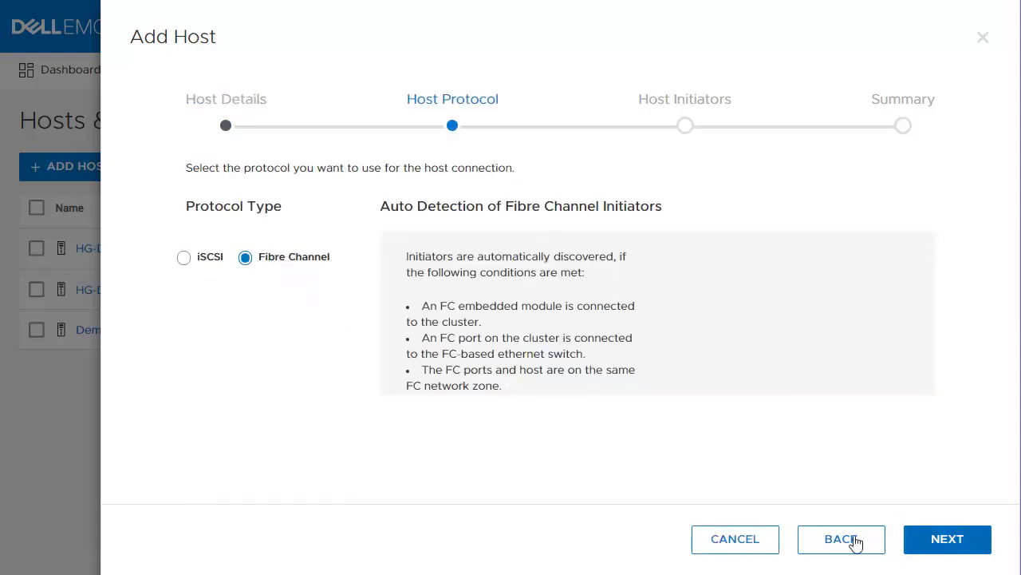
# Choose the iSCSI protocol and the first auto-discovered initiator for the new host, continuing to the summary
pyautogui.click(183, 256)
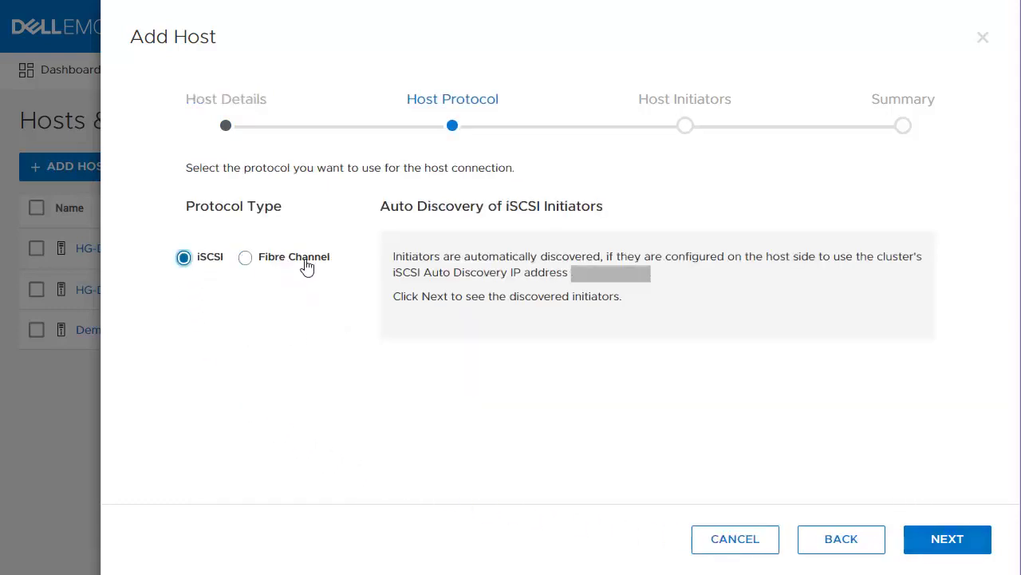
pyautogui.click(948, 539)
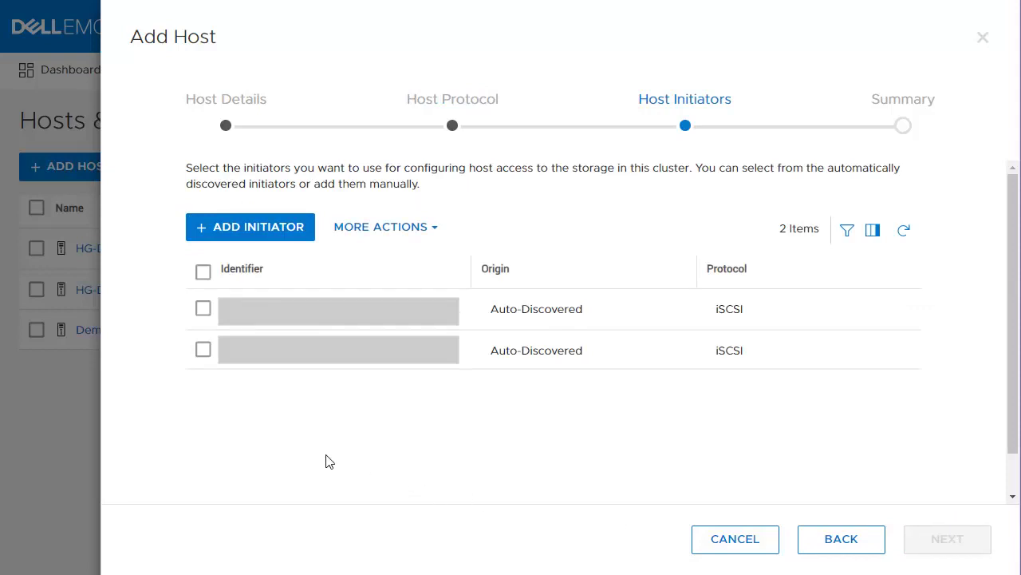
pyautogui.click(202, 310)
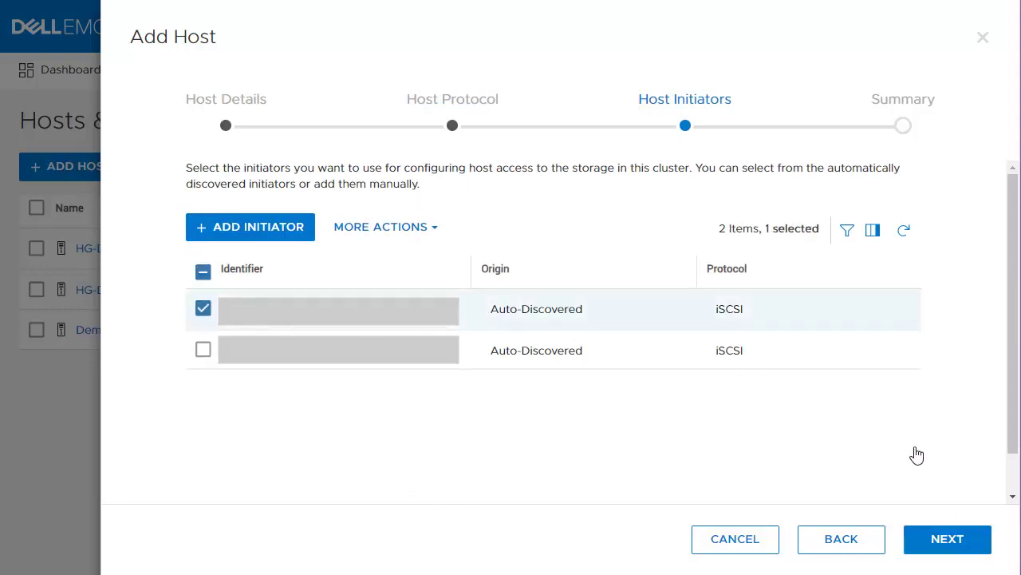
pyautogui.click(949, 538)
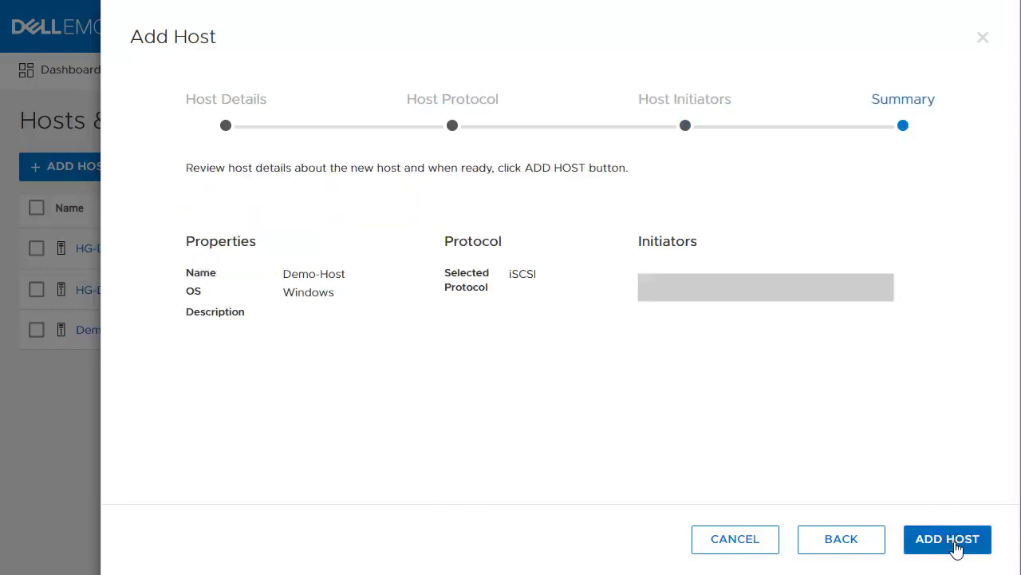
# Finish adding the host Demo-Host with the settings shown in its summary
pyautogui.click(957, 549)
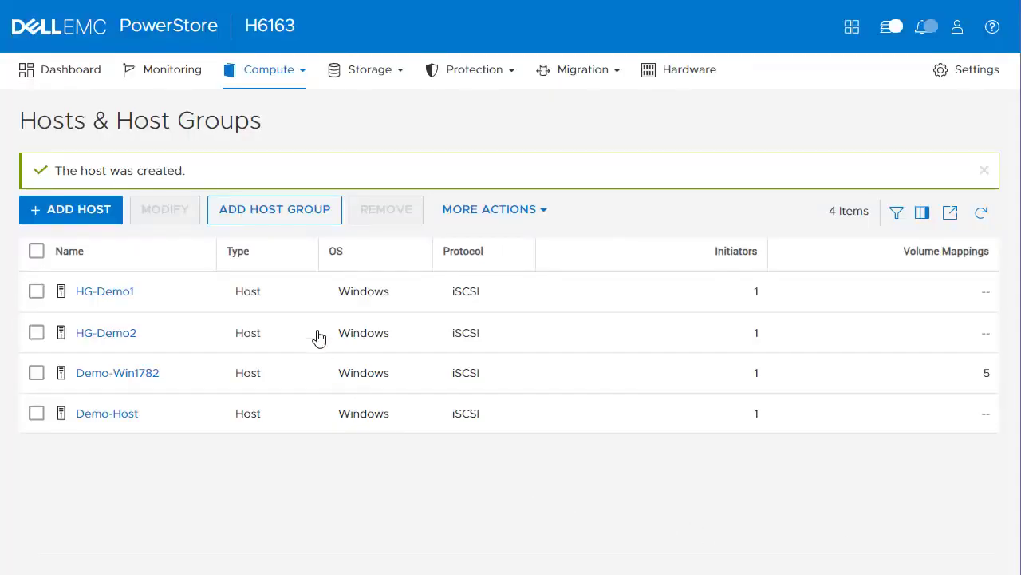
# Create the iSCSI host group HG-Demo with the hosts HG-Demo1 and HG-Demo2, and open the group's details
pyautogui.click(287, 210)
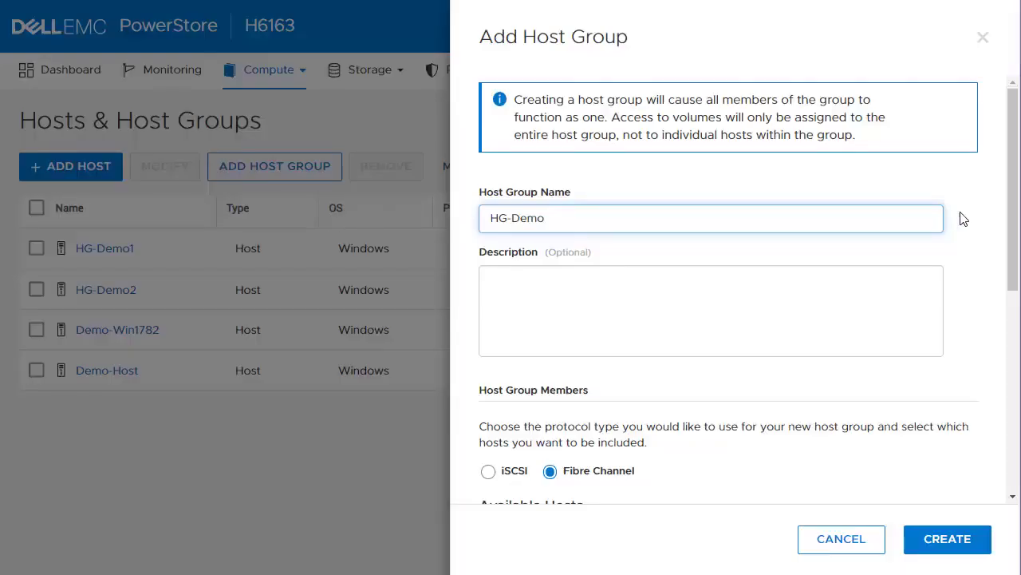
pyautogui.moveTo(1013, 217); pyautogui.dragTo(1011, 371)
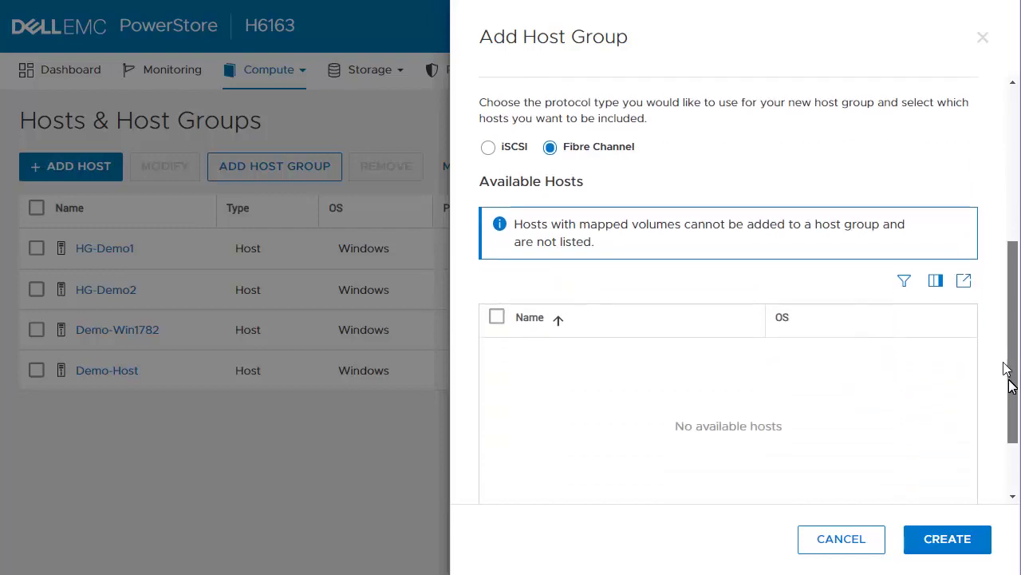
pyautogui.click(488, 145)
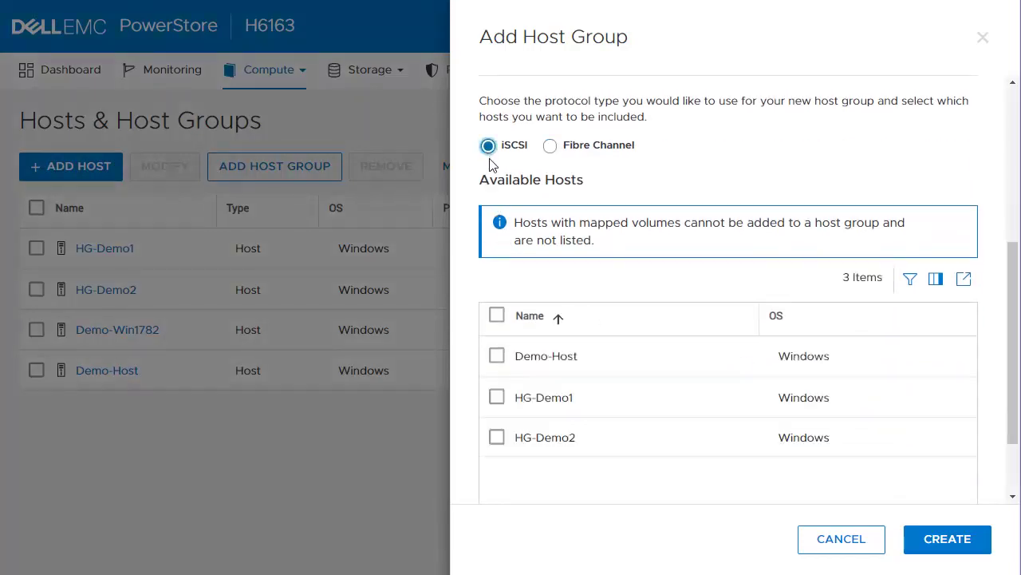
pyautogui.click(497, 398)
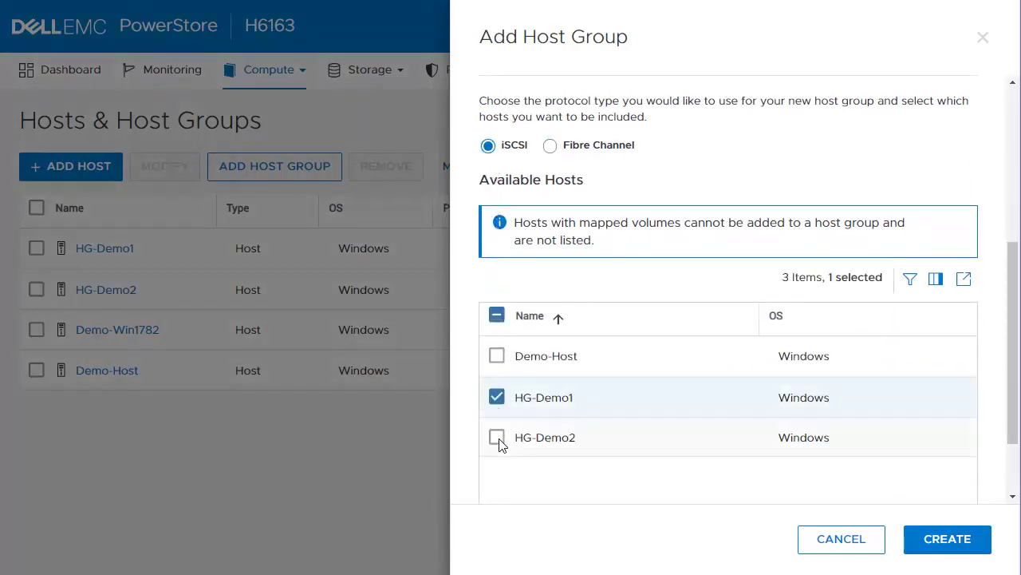
pyautogui.click(497, 437)
pyautogui.click(948, 545)
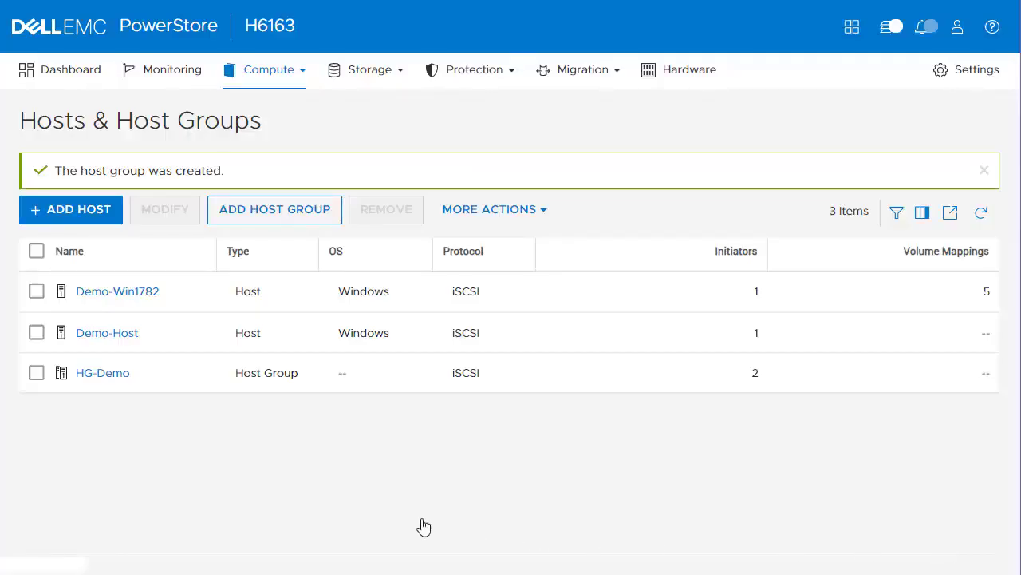
pyautogui.click(97, 377)
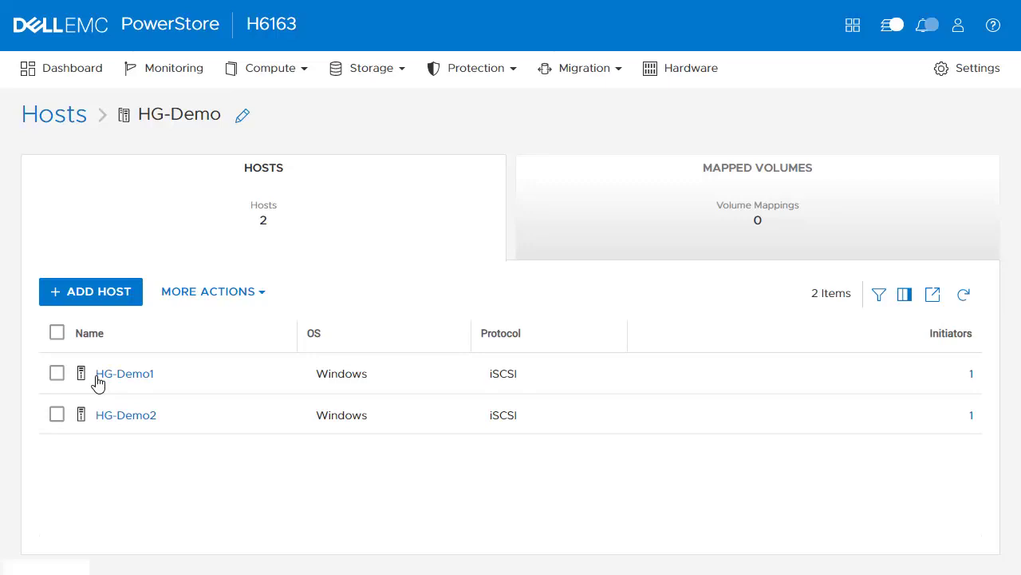
# Start a NAS server named NAS-Demo with its IP address, subnet mask 255.255.252.0, gateway and VLAN ID 308
pyautogui.click(368, 83)
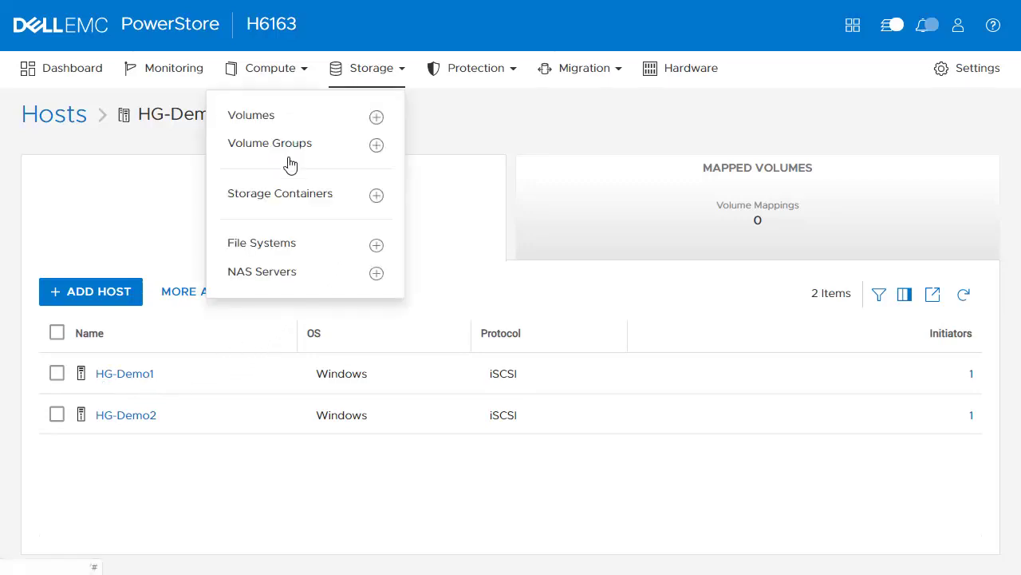
pyautogui.click(262, 272)
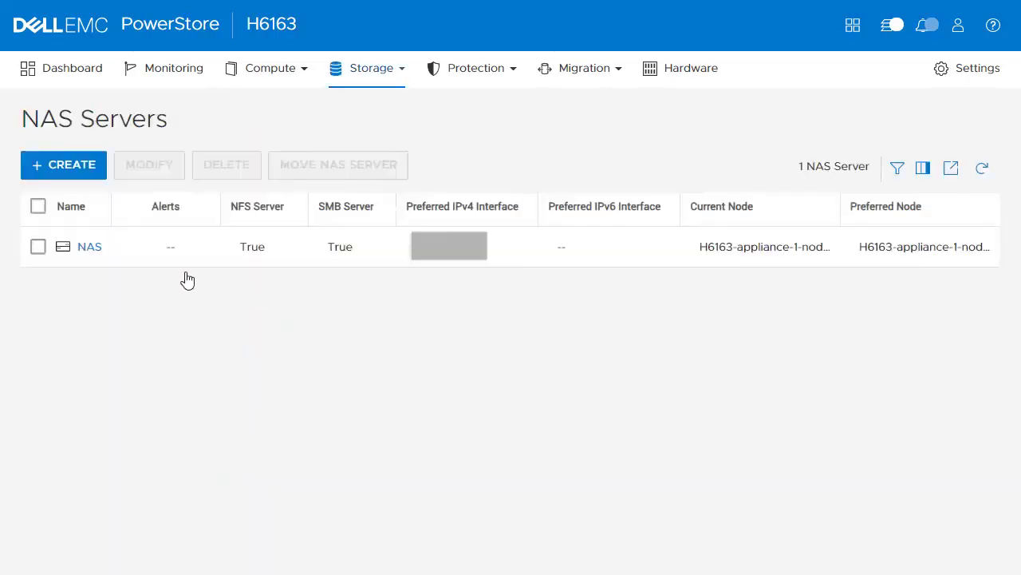
pyautogui.click(71, 177)
pyautogui.write('NAS-Demo')
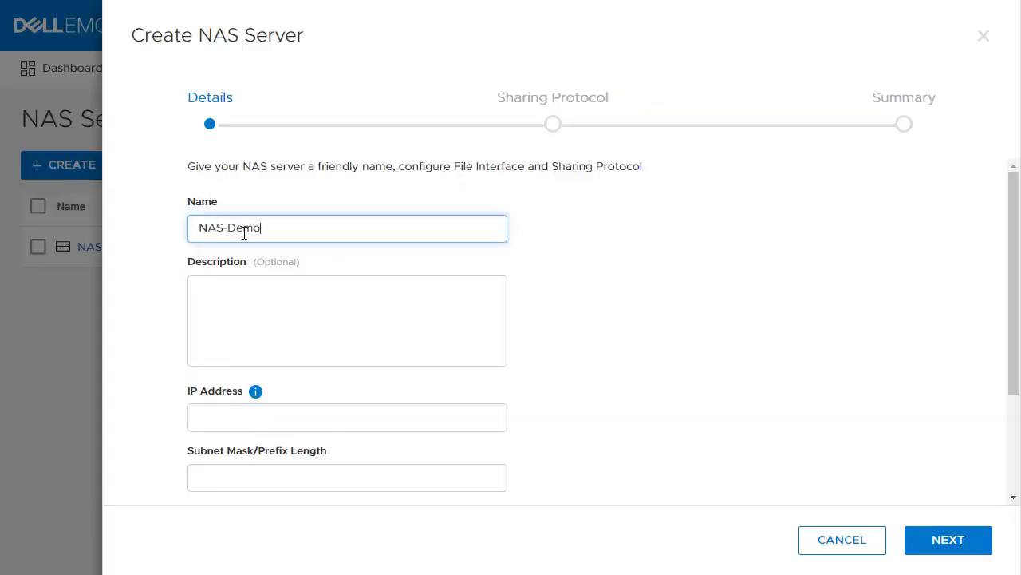
pyautogui.scroll(-2, 245, 232)
pyautogui.click(266, 268)
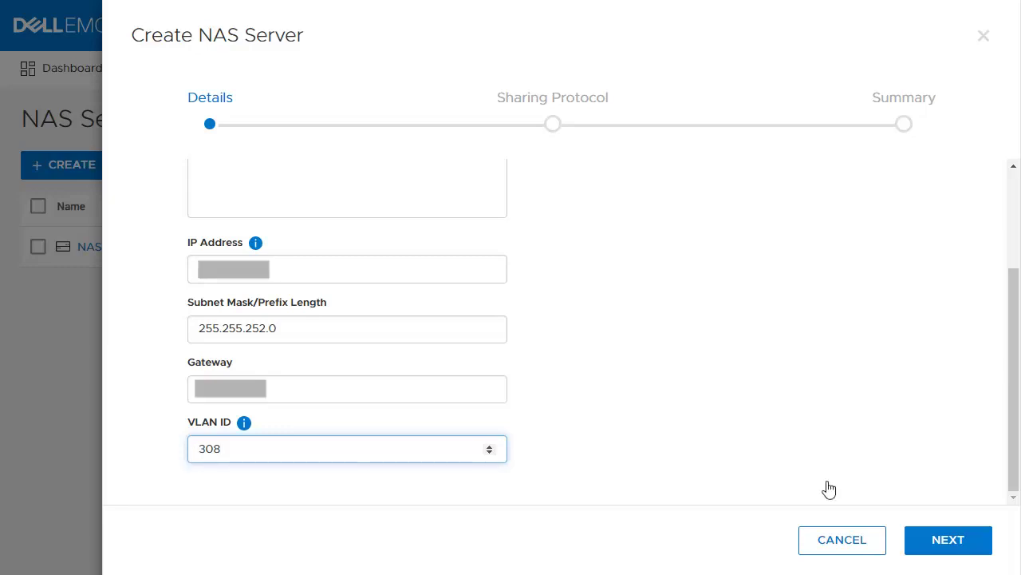
pyautogui.click(934, 539)
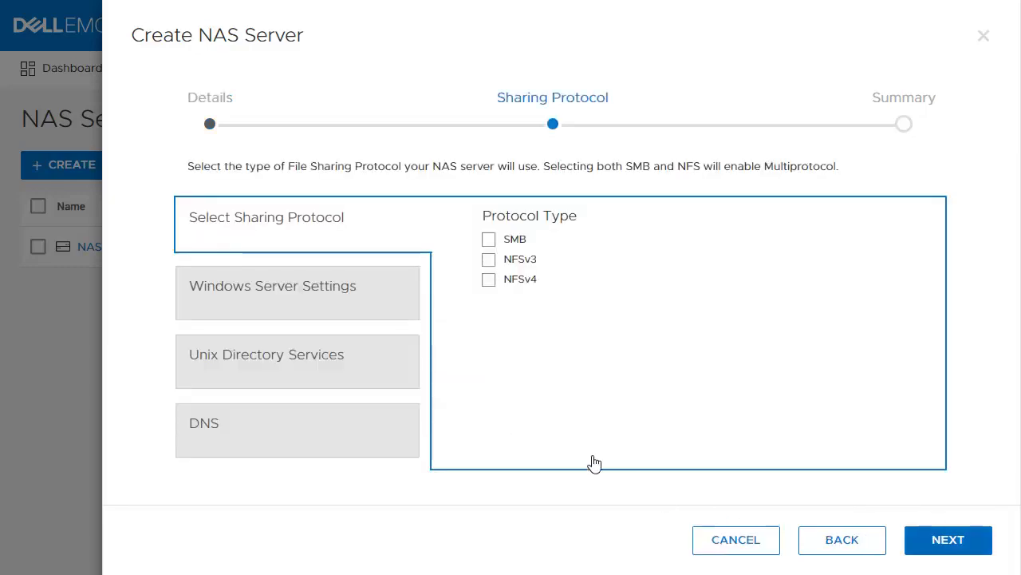
# Enable NFSv3 and NFSv4 sharing for the NAS server, leaving Unix directory services unconfigured
pyautogui.click(491, 263)
pyautogui.click(488, 281)
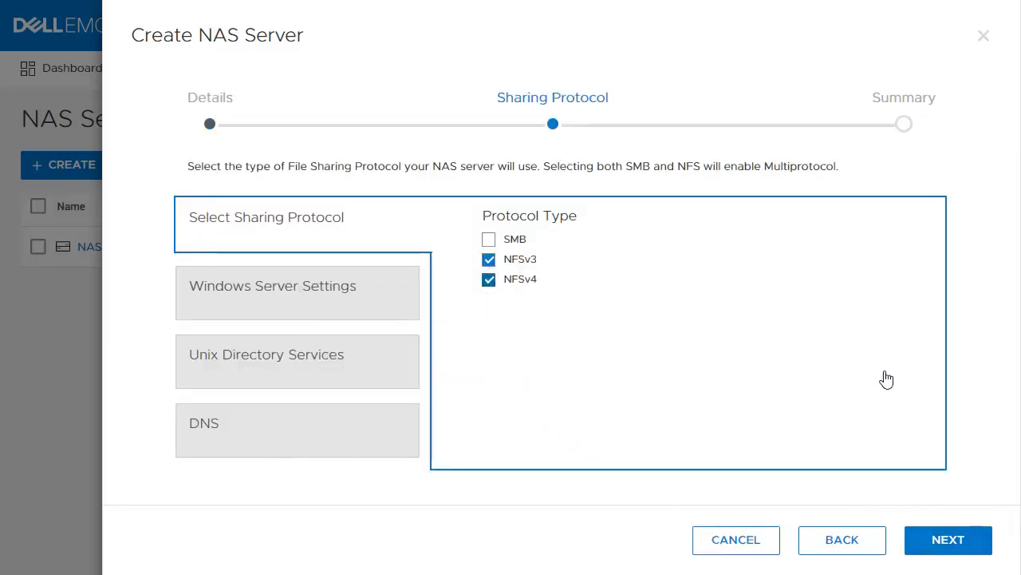
pyautogui.click(958, 541)
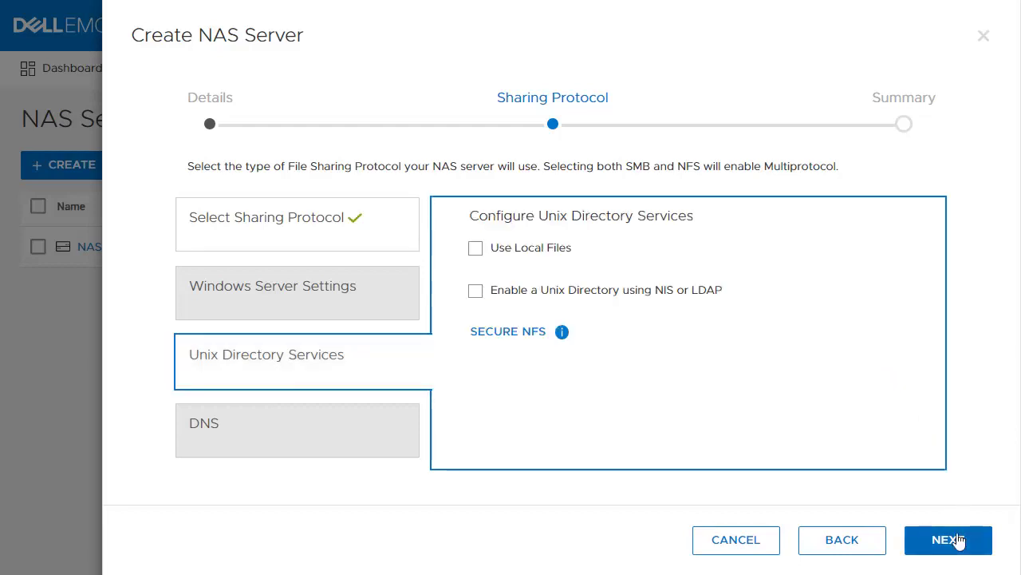
pyautogui.click(956, 541)
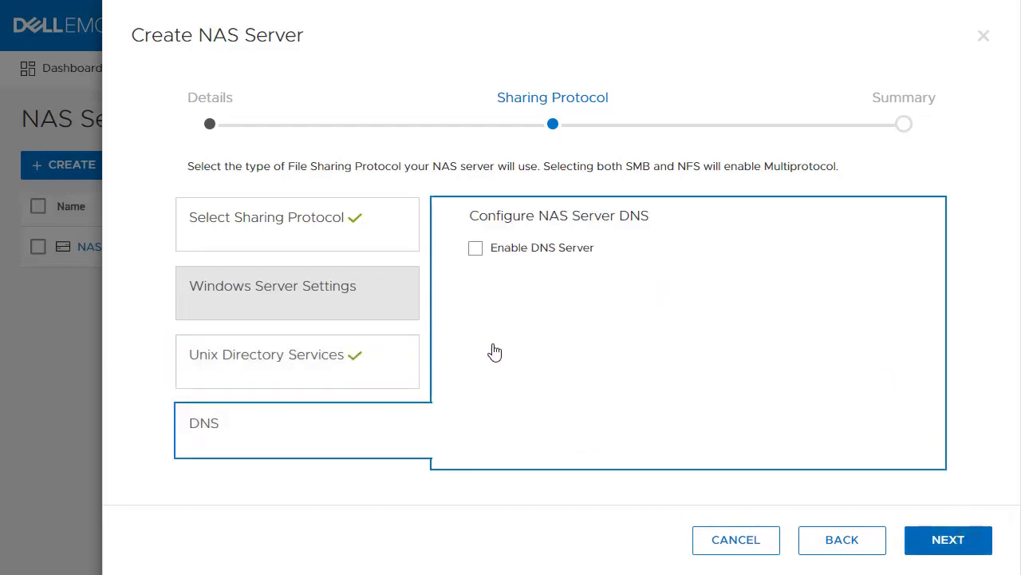
# Enable DNS over UDP with the domain and DNS server address, and create the NAS server
pyautogui.click(476, 250)
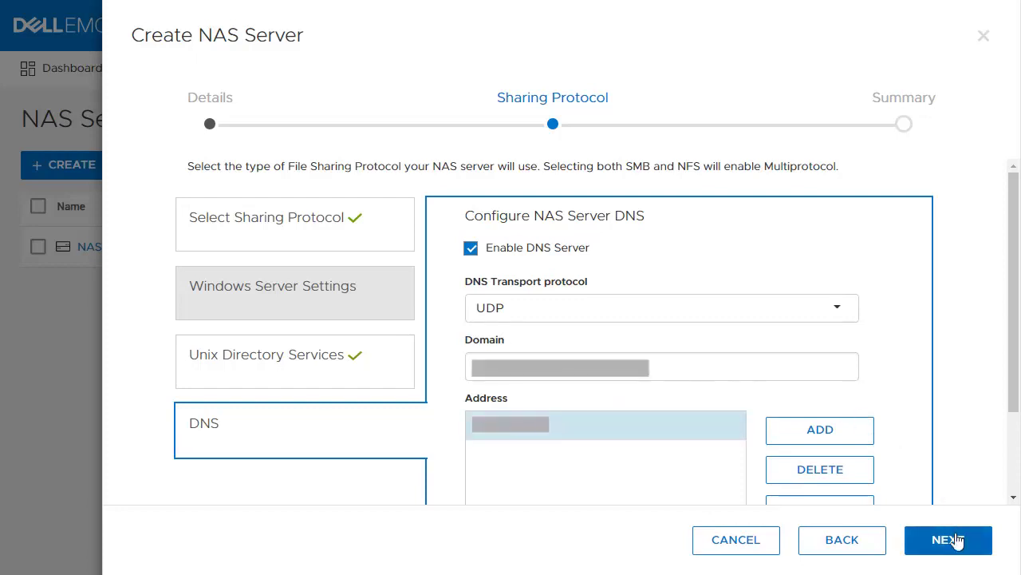
pyautogui.click(945, 540)
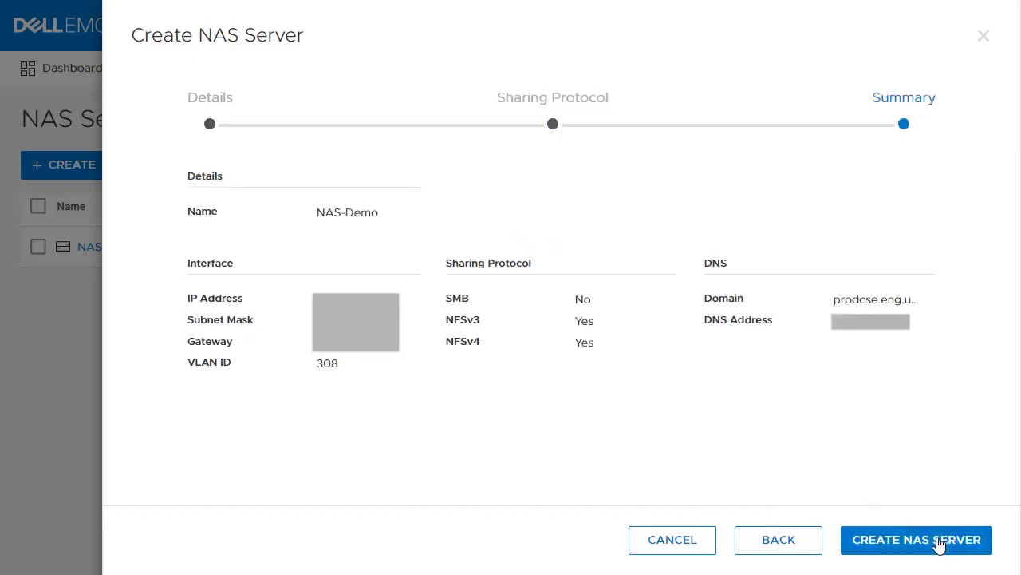
pyautogui.click(934, 547)
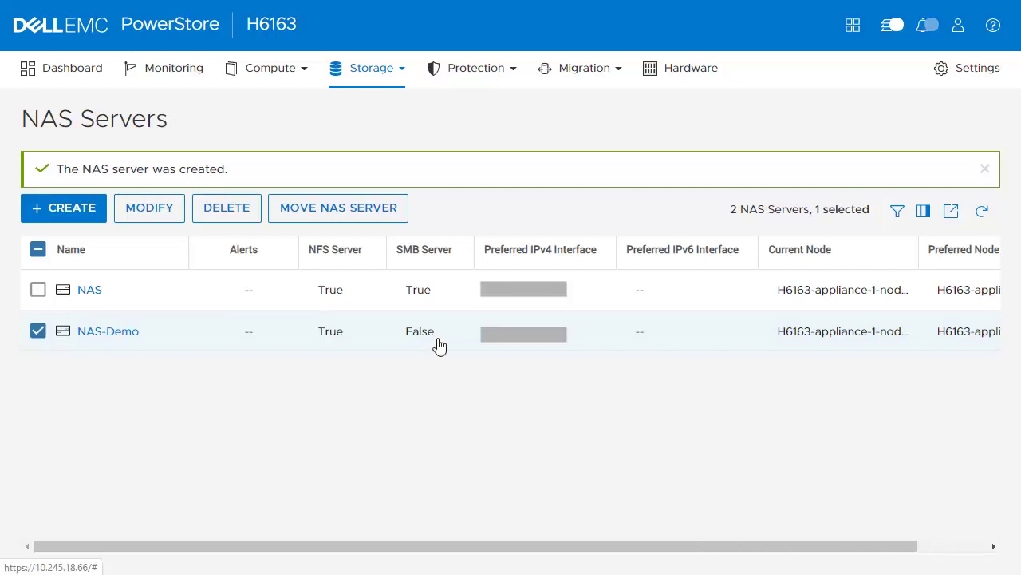
# Start creating a new file system on the NAS server NAS-Demo
pyautogui.click(377, 81)
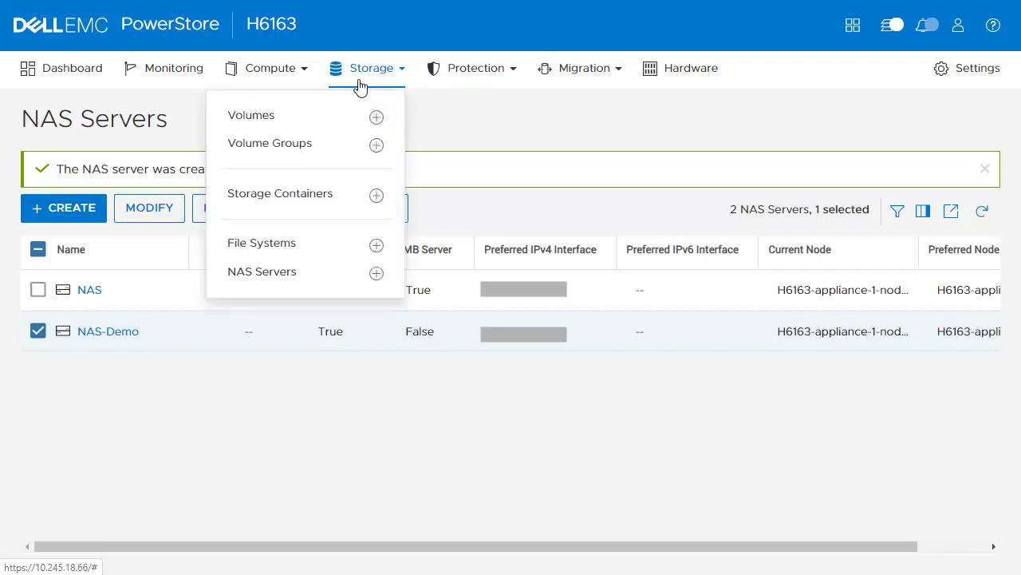
pyautogui.click(277, 246)
pyautogui.click(72, 211)
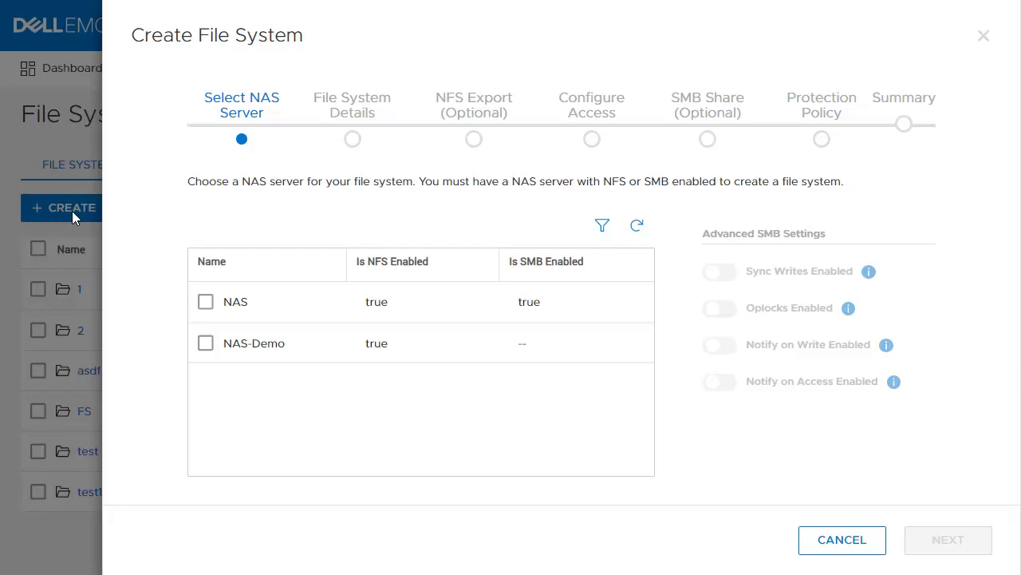
pyautogui.click(206, 344)
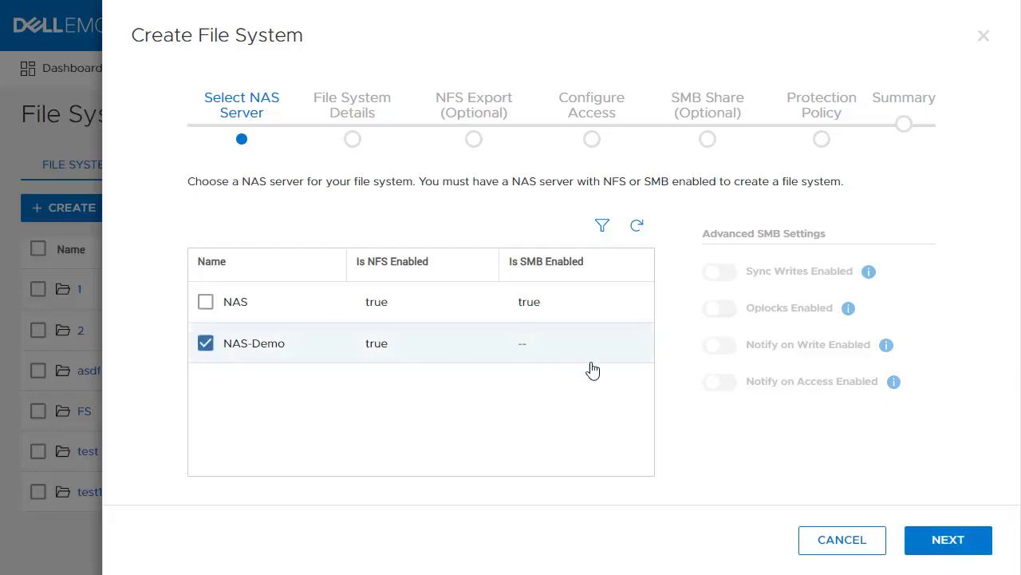
pyautogui.click(944, 541)
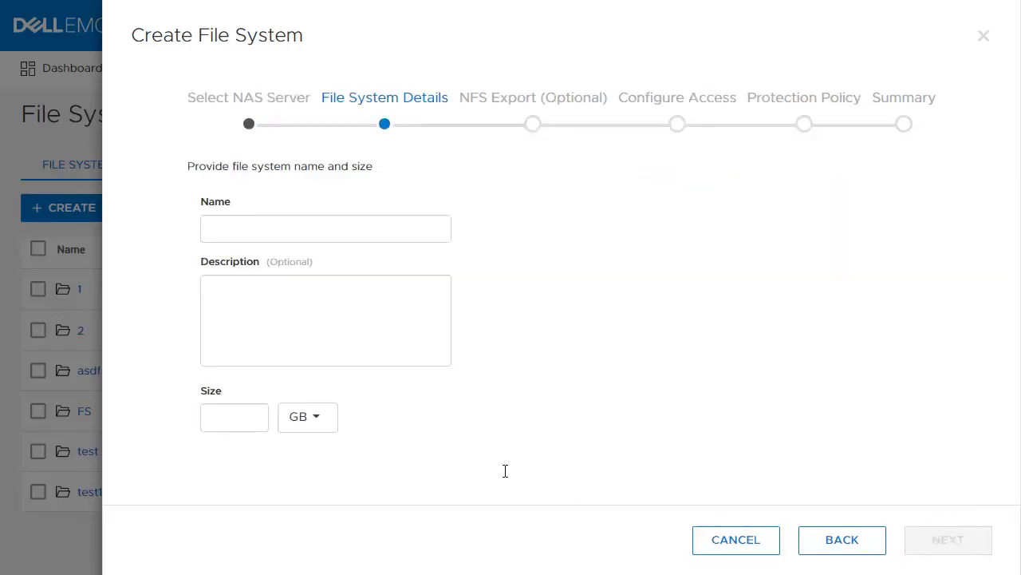
# Name the file system FS-Demo and set its size to 50 GB
pyautogui.click(325, 228)
pyautogui.write('FS-Dem')
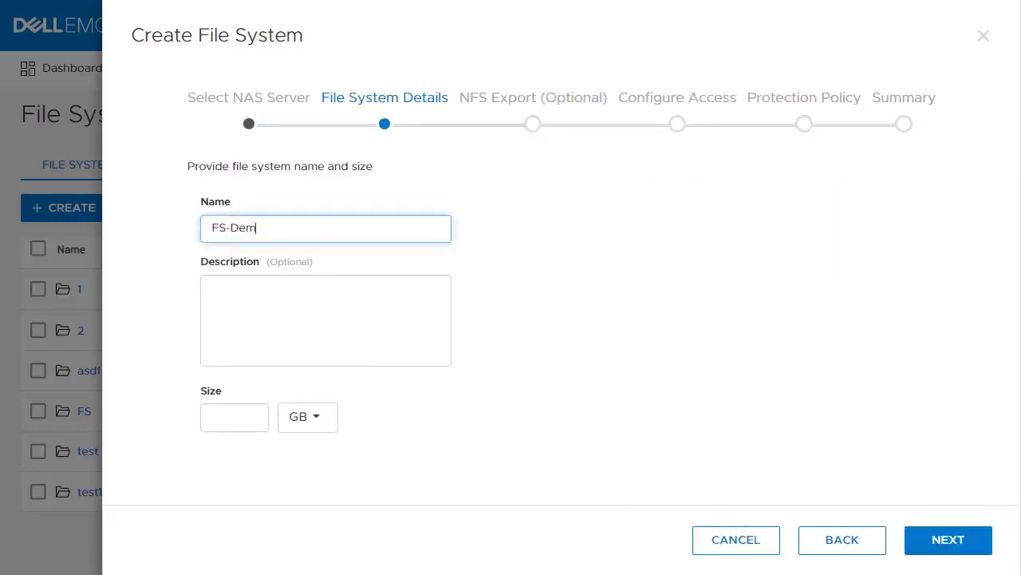
pyautogui.write('o')
pyautogui.click(234, 418)
pyautogui.write('50')
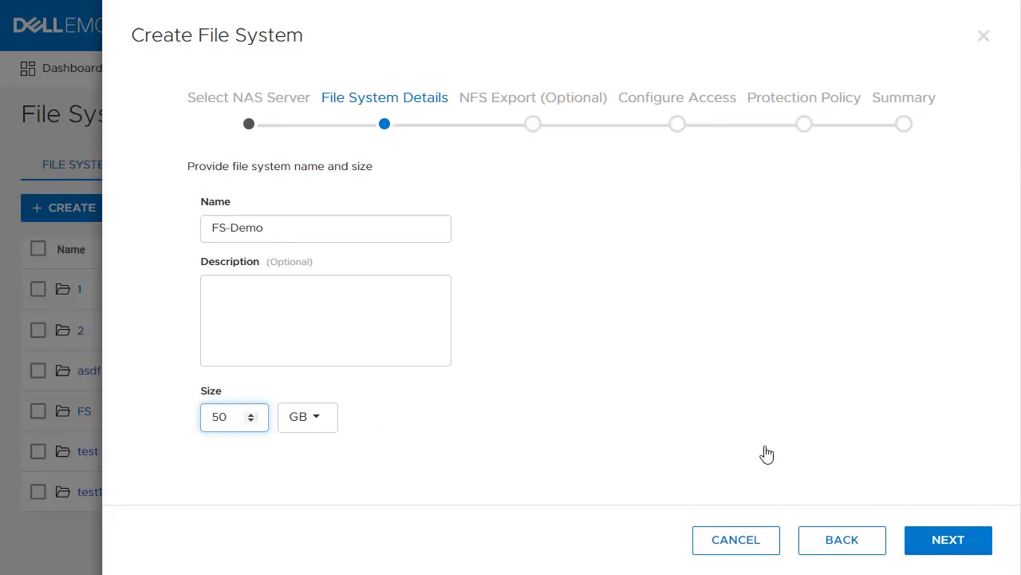
pyautogui.click(957, 539)
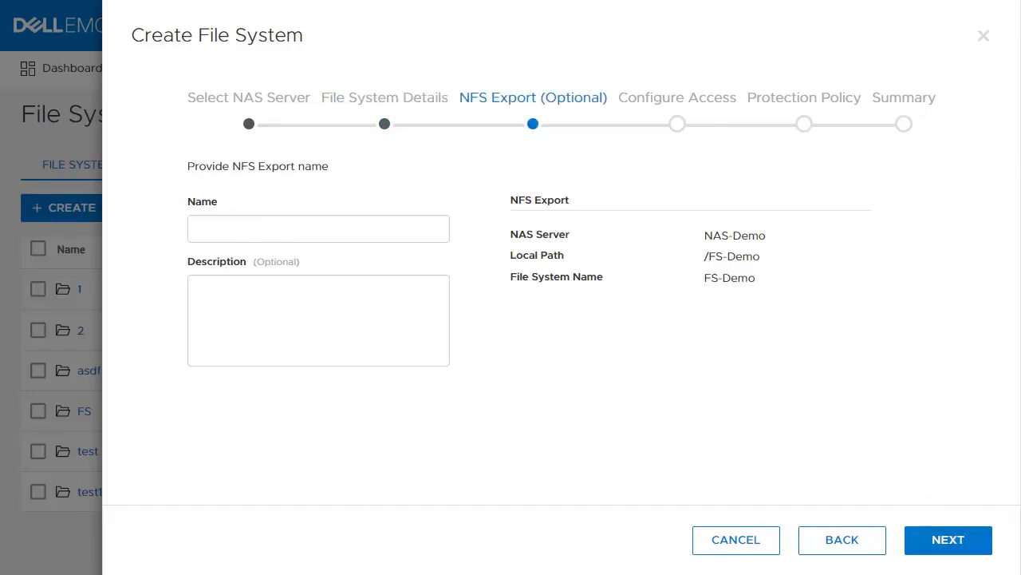
# Add the NFS export Demo-Share, keep Sys security and No Access without a protection policy, and create the file system
pyautogui.write('Demo-Share')
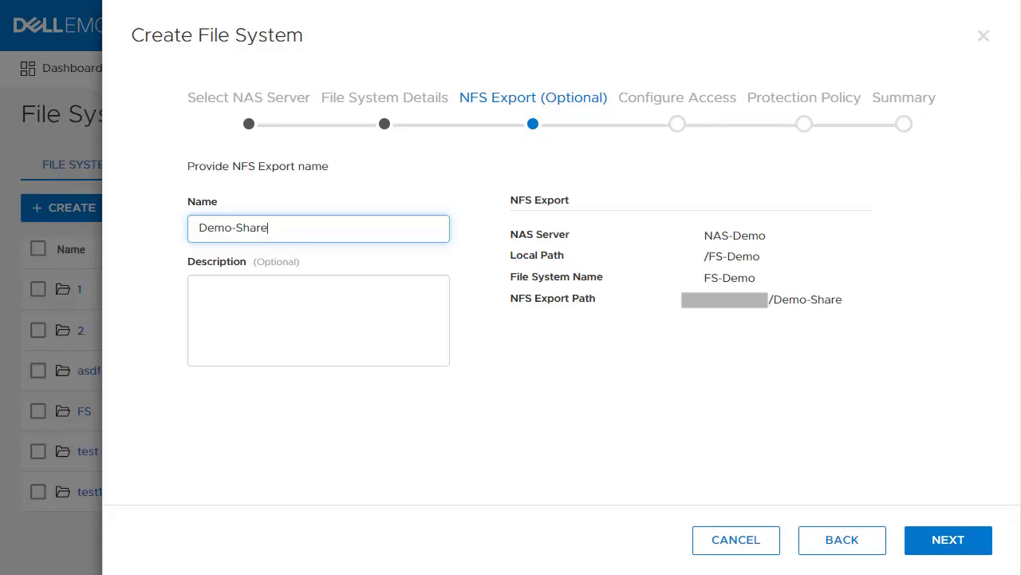
pyautogui.click(957, 540)
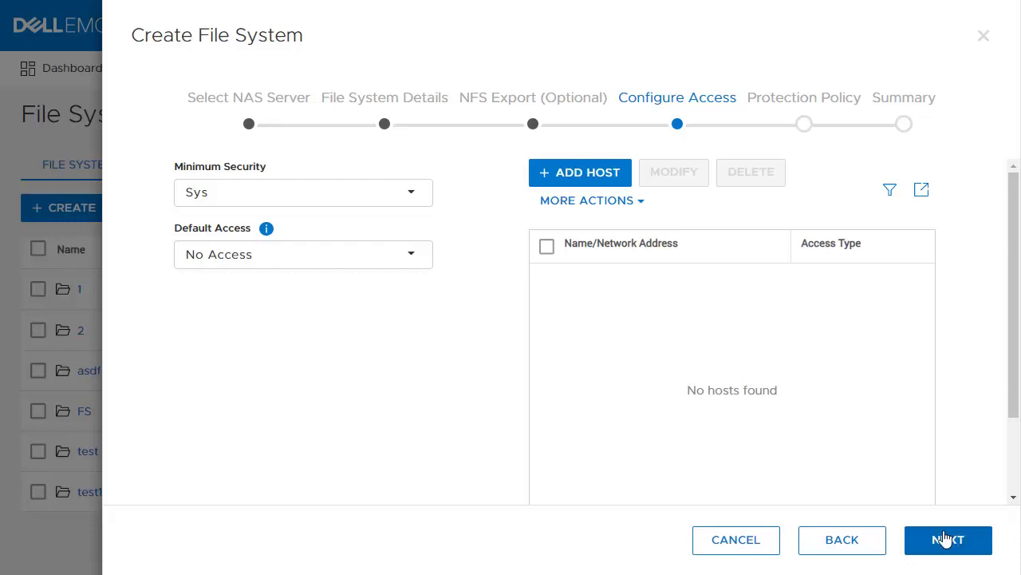
pyautogui.click(935, 543)
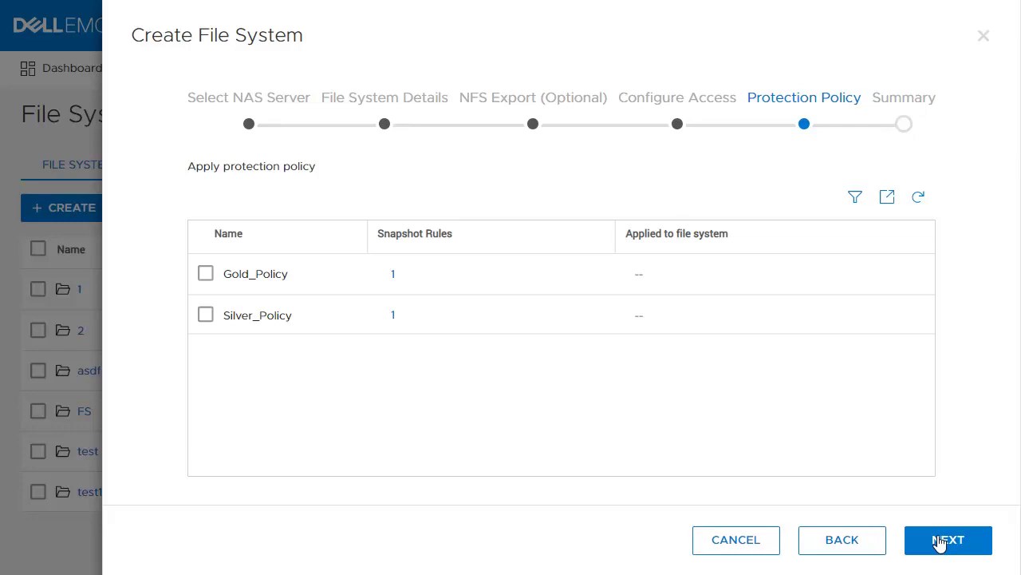
pyautogui.click(940, 544)
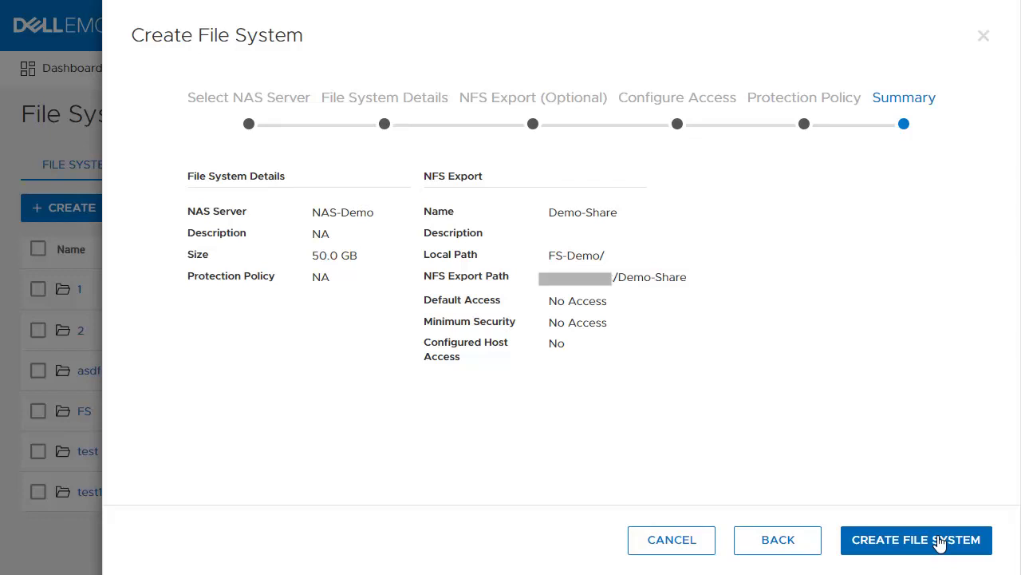
pyautogui.click(940, 544)
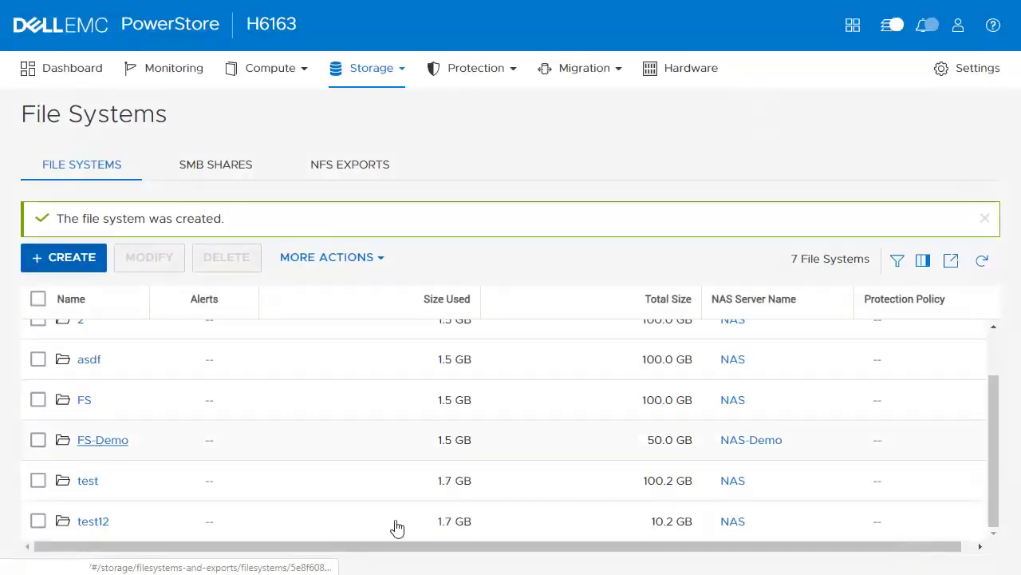
# View the FS-Demo file system's capacity details and check the status of the vCenter Server connection
pyautogui.click(98, 449)
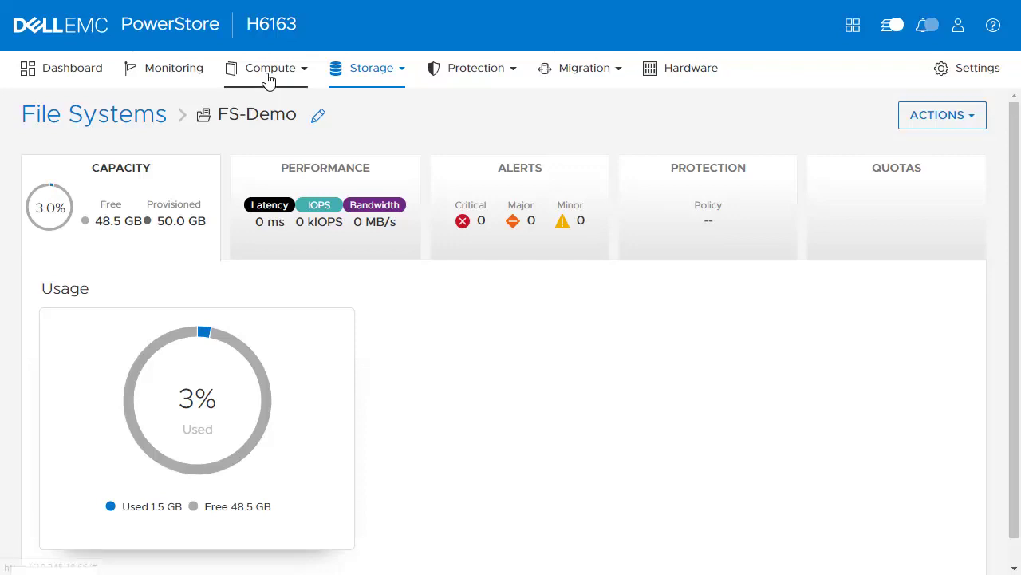
pyautogui.click(266, 78)
pyautogui.click(254, 197)
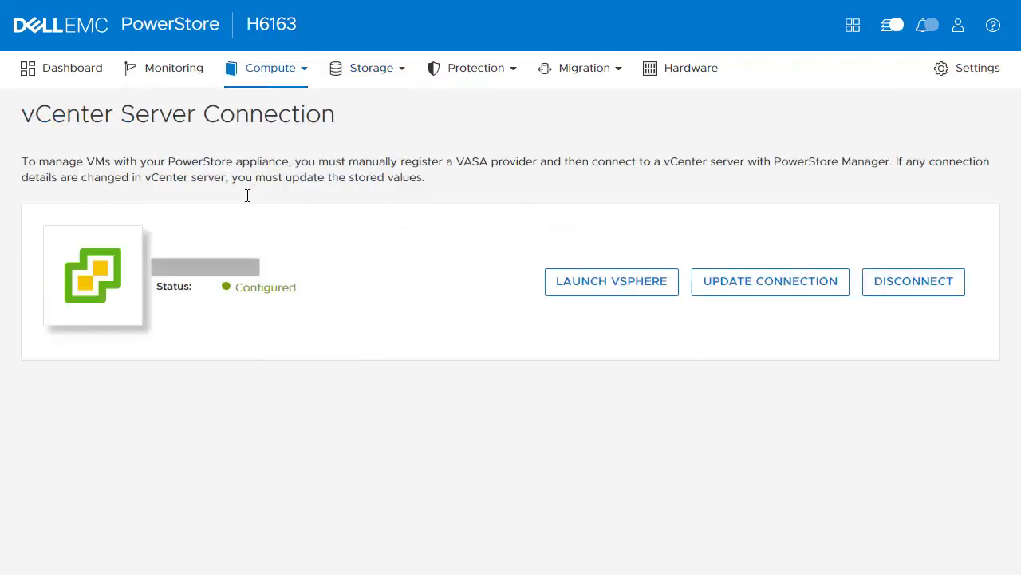
pyautogui.moveTo(240, 288); pyautogui.dragTo(300, 295)
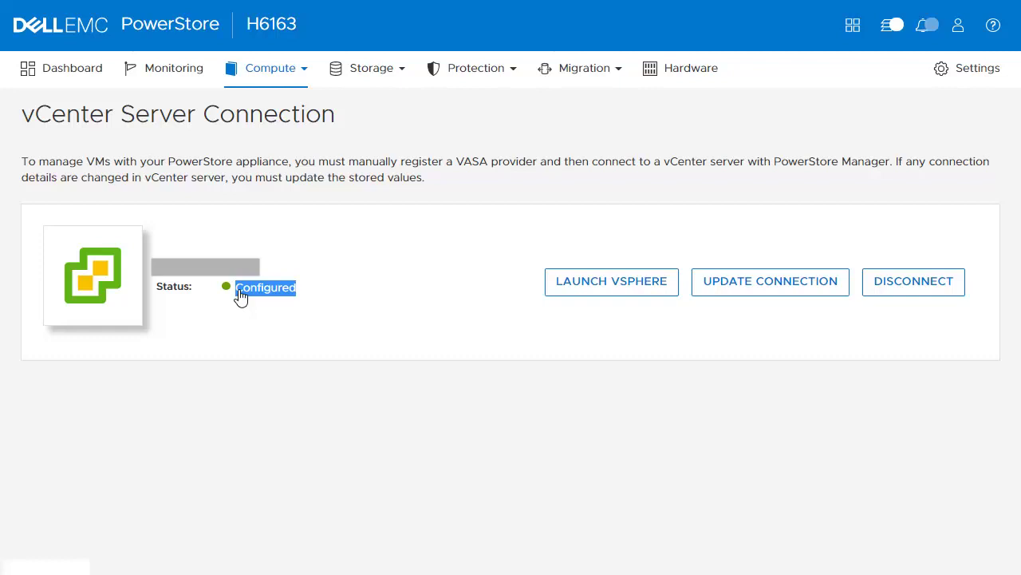
# Open the list of storage containers
pyautogui.click(370, 80)
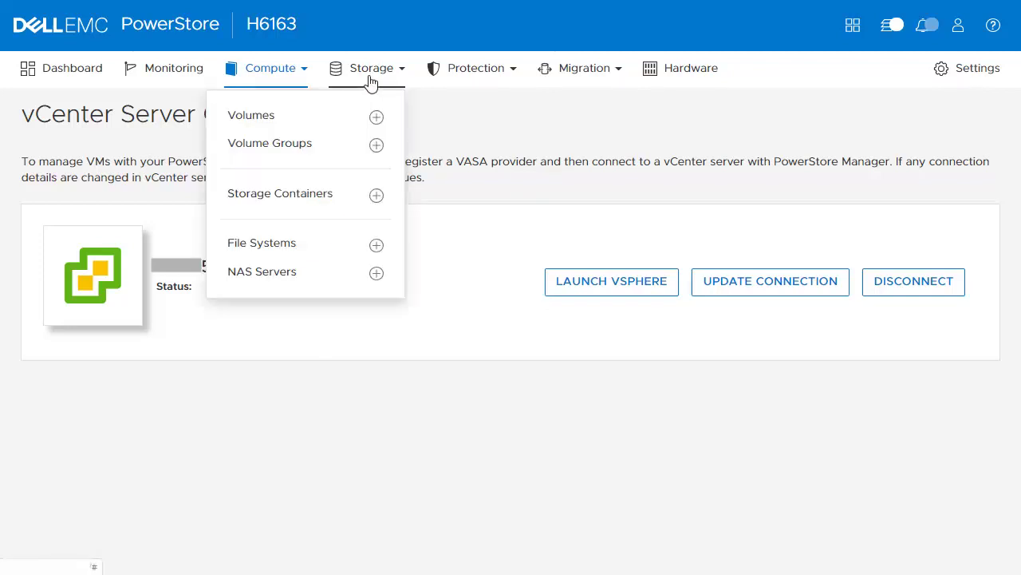
pyautogui.click(310, 199)
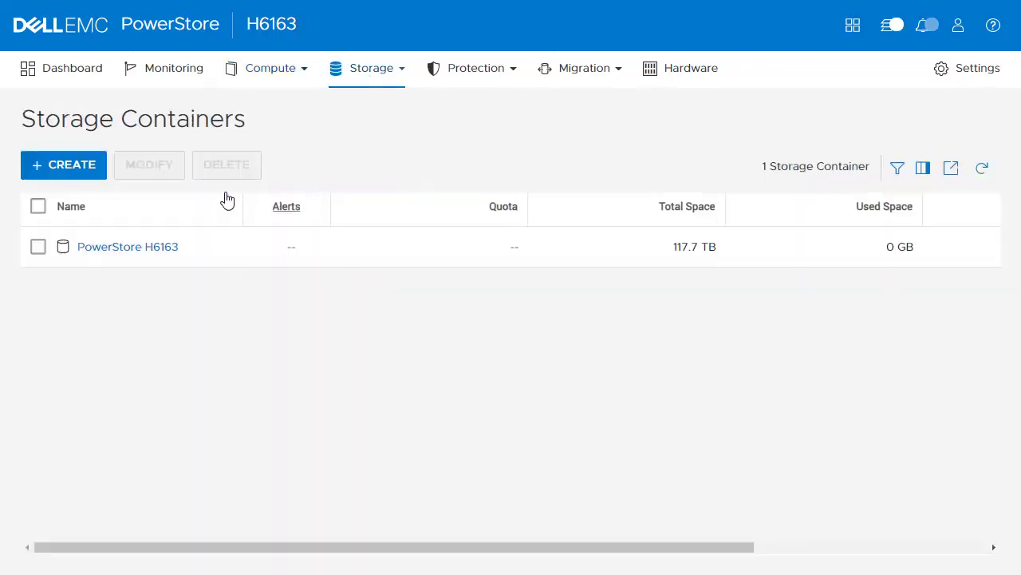
# Draft a new storage container named Demo_SC with a 60 GB capacity quota, and discard it instead of creating it
pyautogui.click(66, 167)
pyautogui.write('Demo_SC')
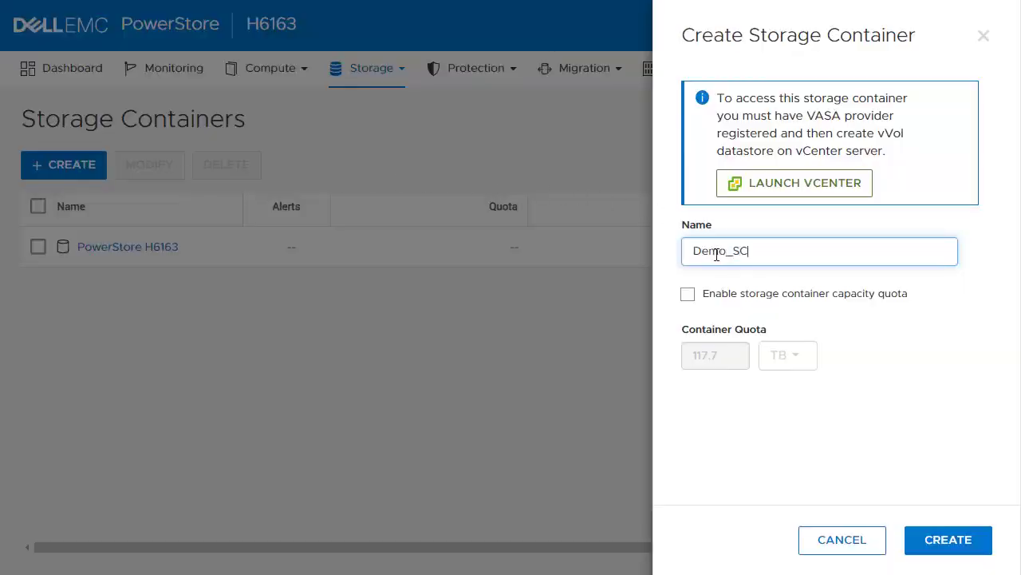
pyautogui.click(689, 293)
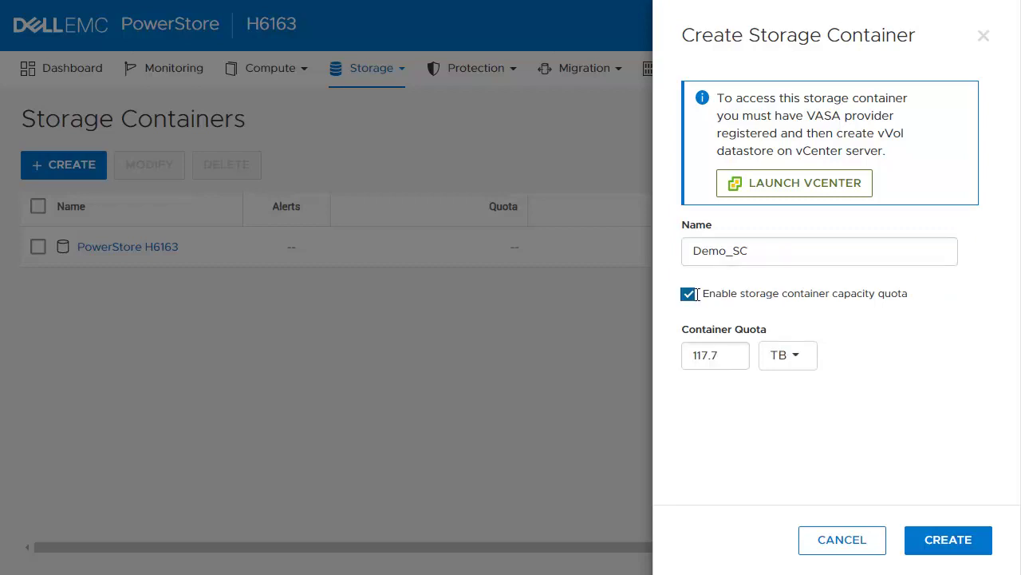
pyautogui.doubleClick(720, 357)
pyautogui.write('60')
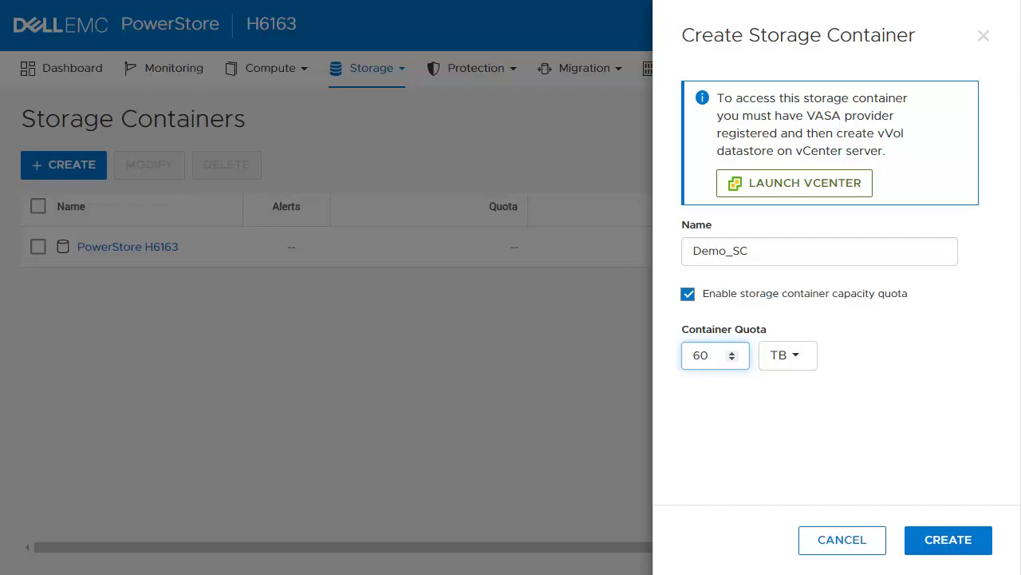
pyautogui.click(763, 356)
pyautogui.click(787, 399)
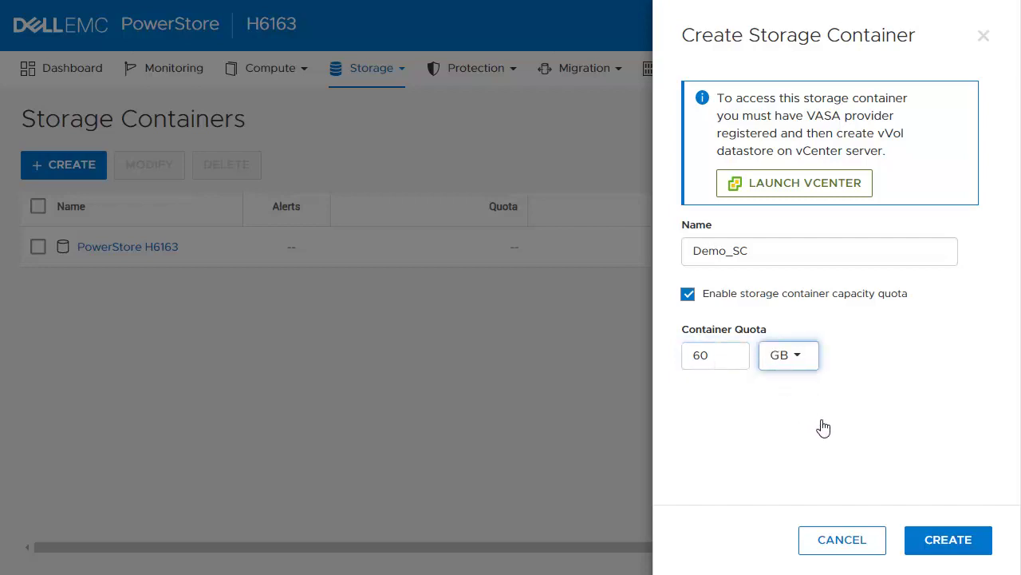
pyautogui.click(843, 540)
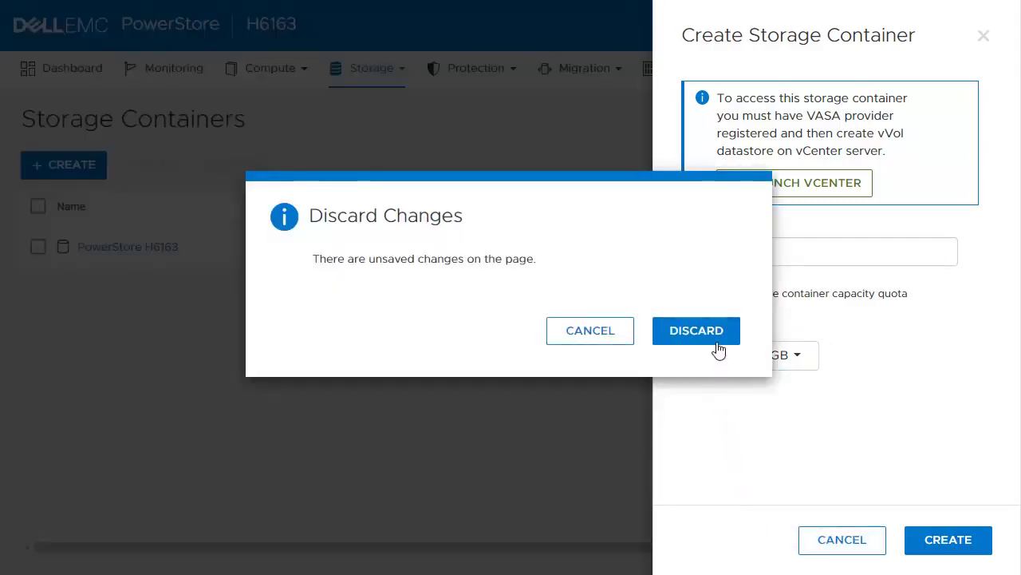
pyautogui.click(719, 349)
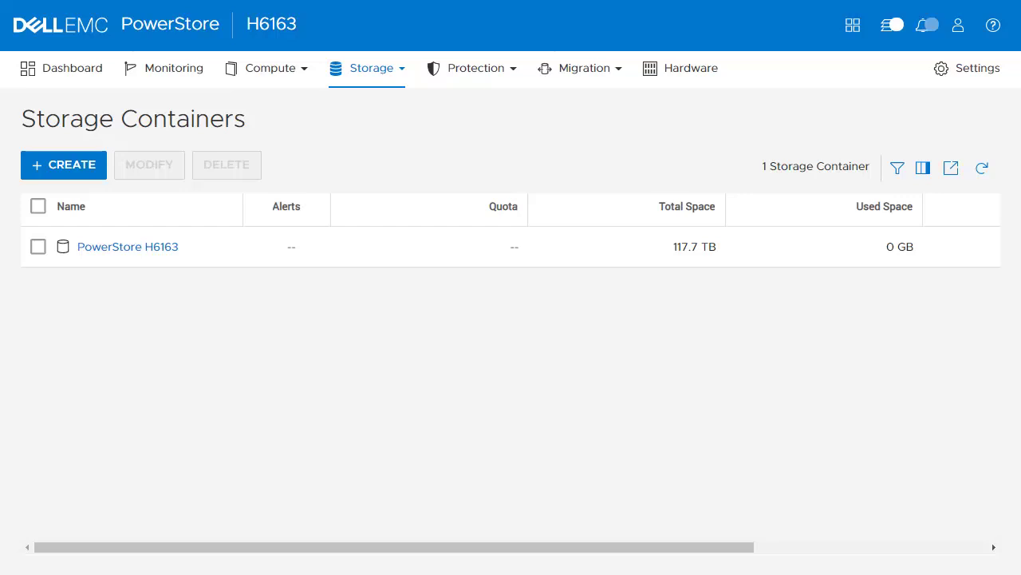
# Select the PowerStore H6163 storage container and check its number of vVols
pyautogui.click(648, 247)
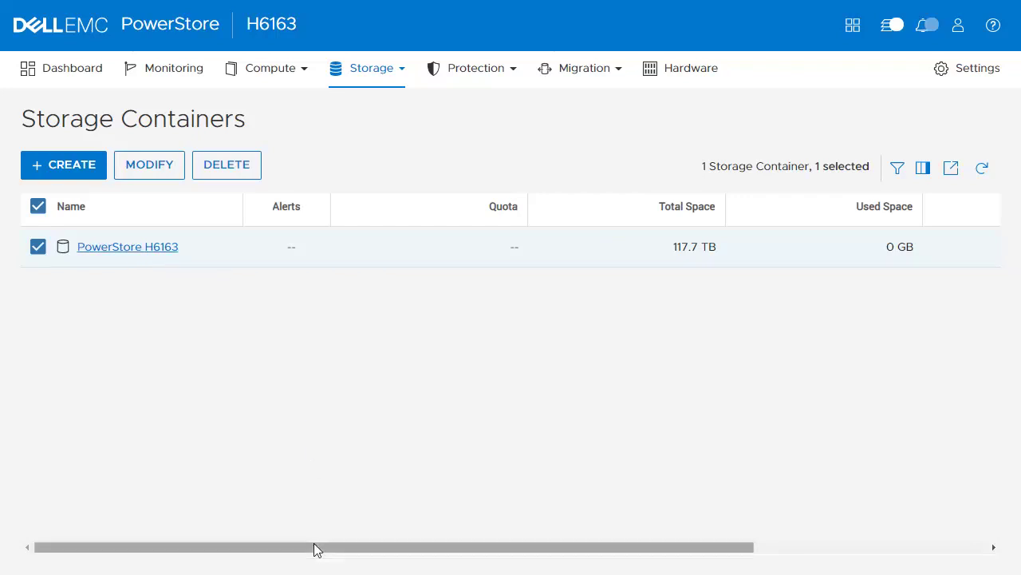
pyautogui.moveTo(317, 549); pyautogui.dragTo(550, 549)
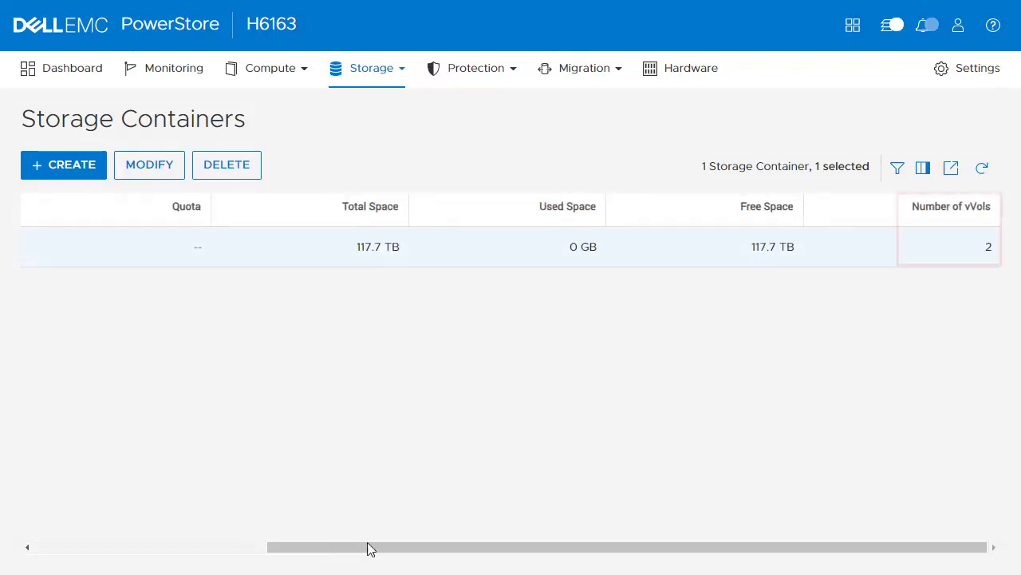